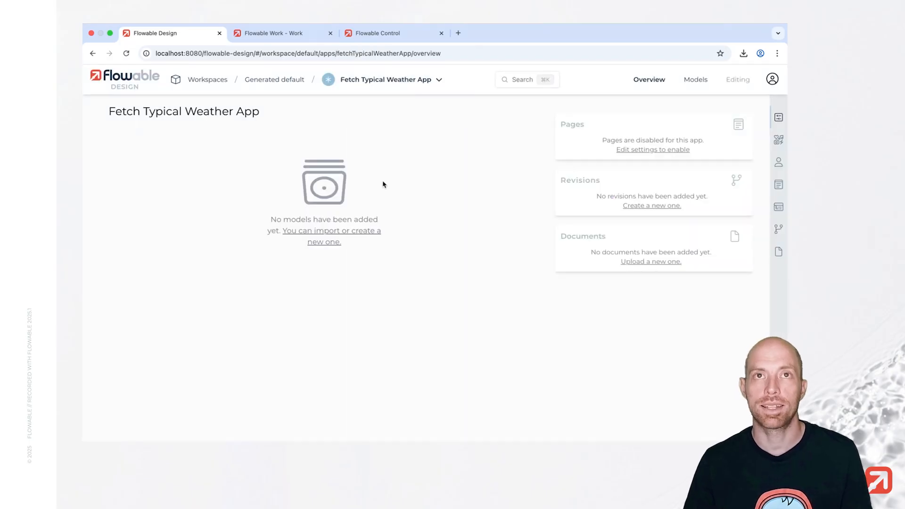
Step: Create a new AI agent model named Typical Weather Agent in the app
click(324, 231)
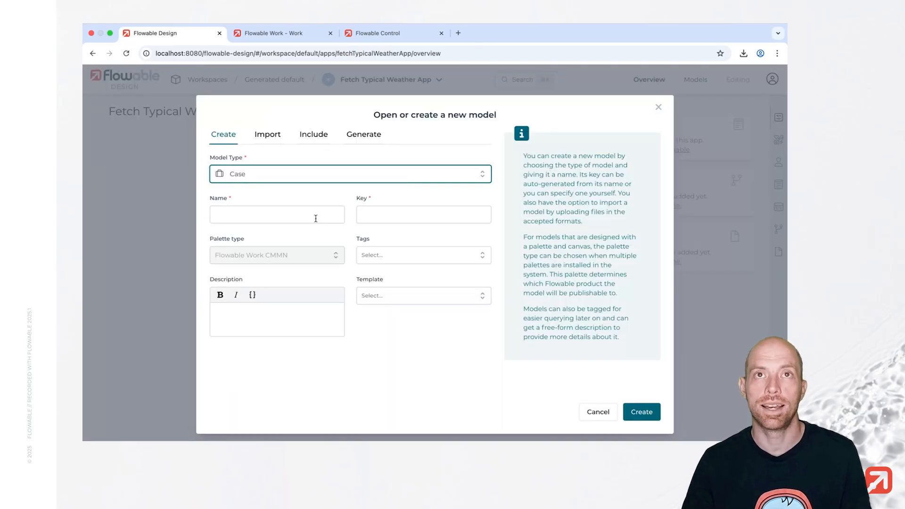
click(299, 175)
text(ai)
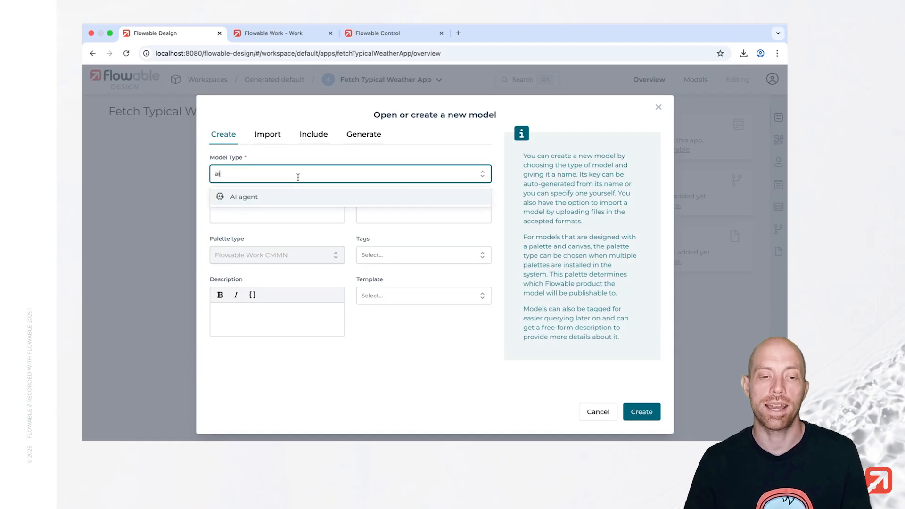
click(293, 197)
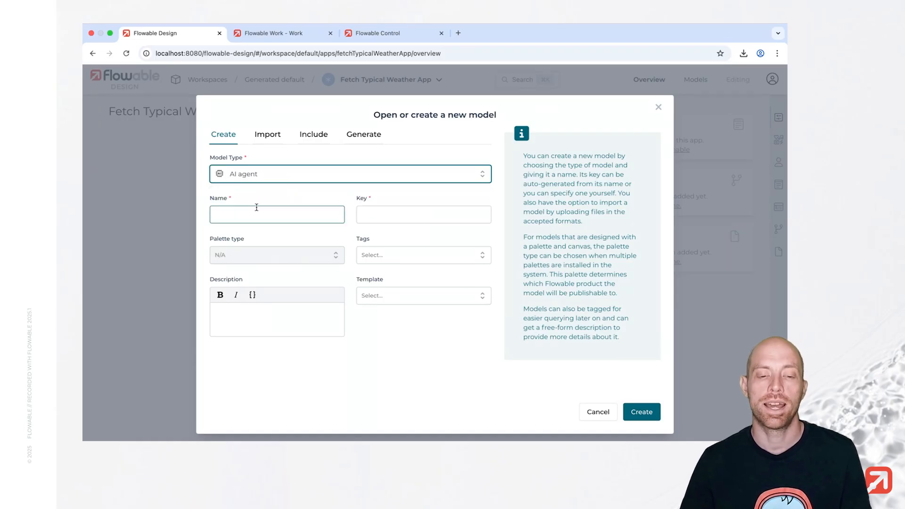
click(253, 212)
text(T)
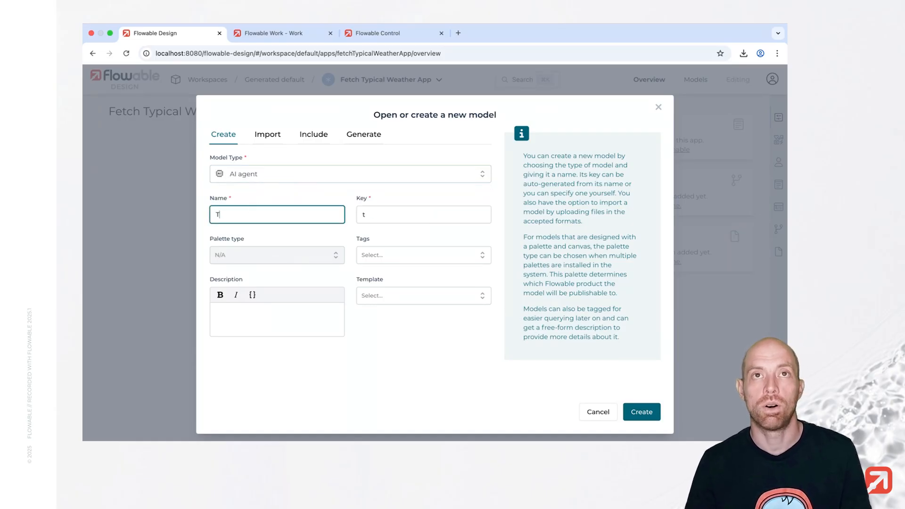
text(ypical Weather)
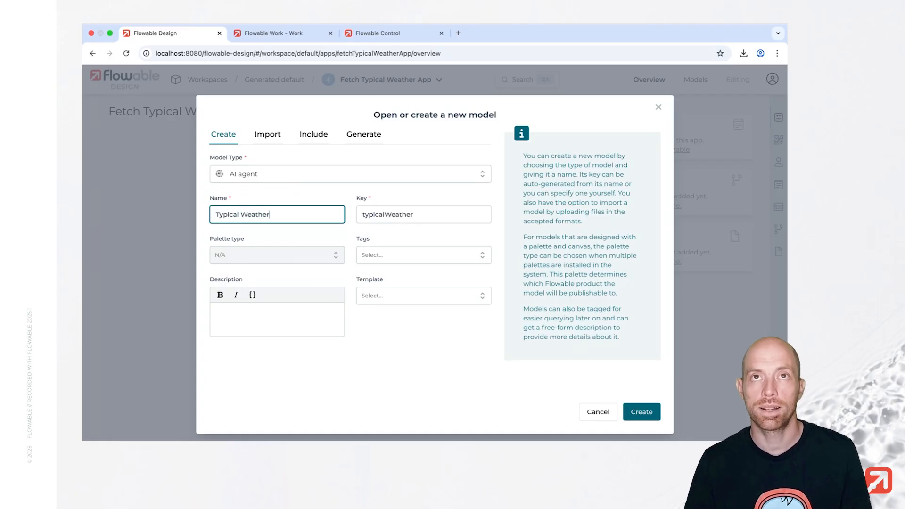
text( Agent)
key(Return)
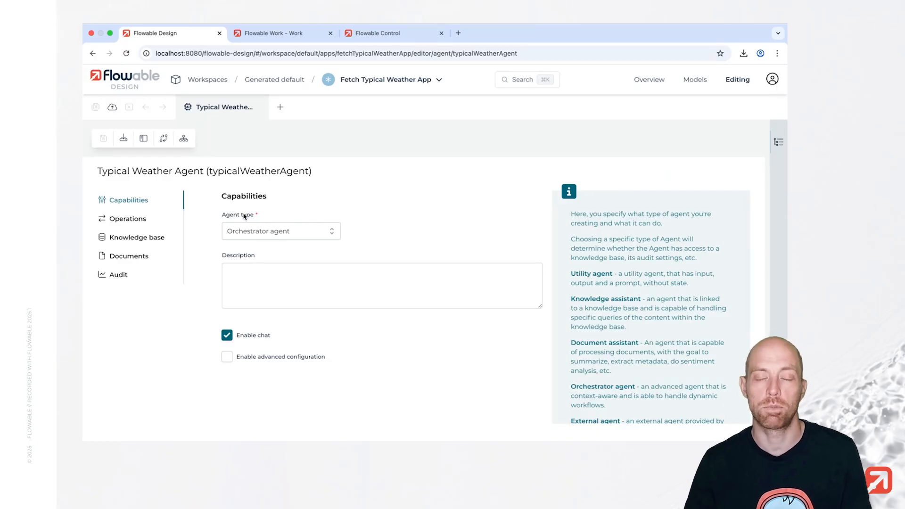
Step: Set the agent type to Utility agent and review the agent's audit settings
click(286, 232)
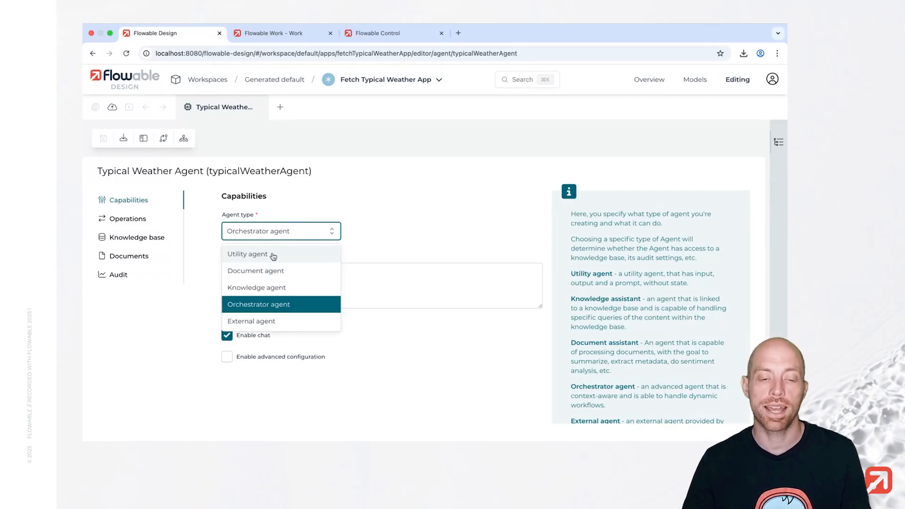
click(273, 256)
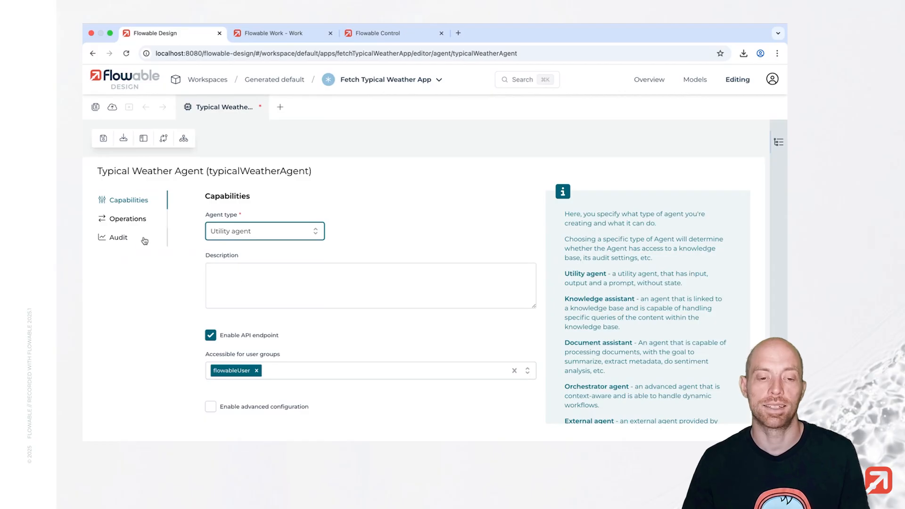
click(118, 237)
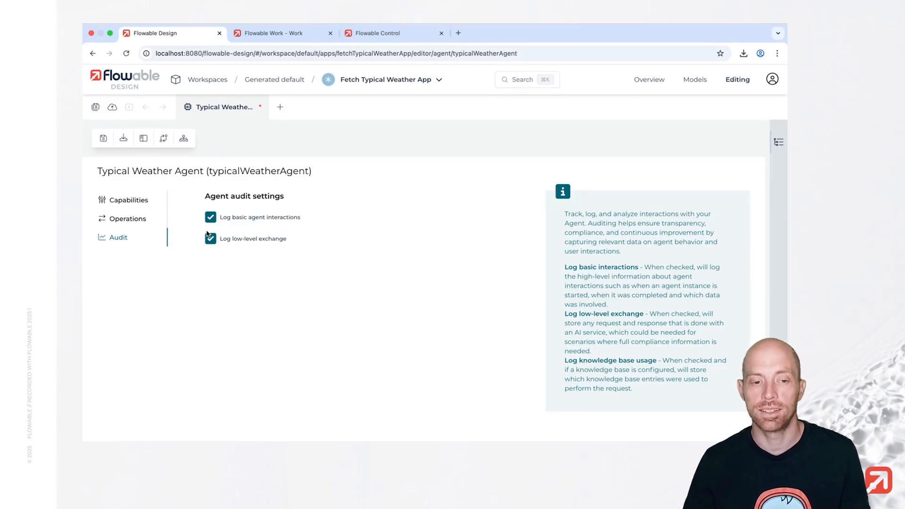
Step: Add an agent operation named Fetch Weather with Structured as both its input type and output type
click(132, 222)
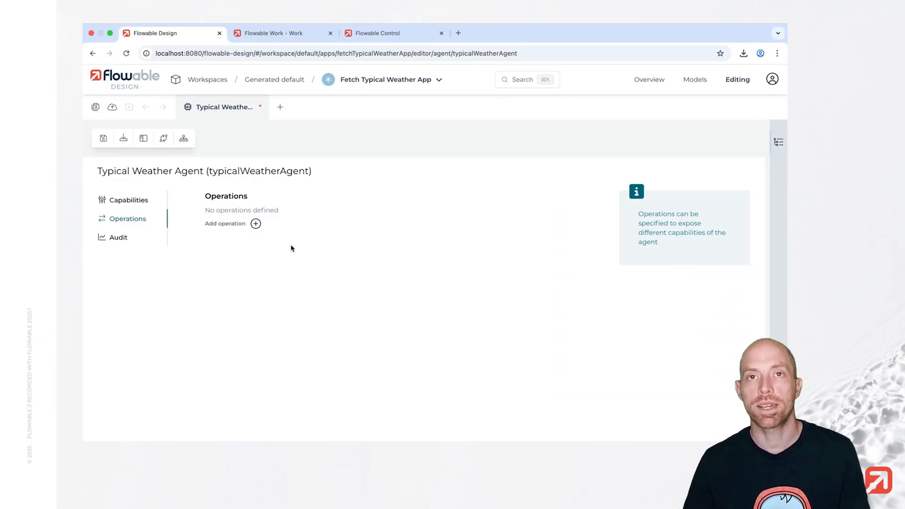
click(256, 225)
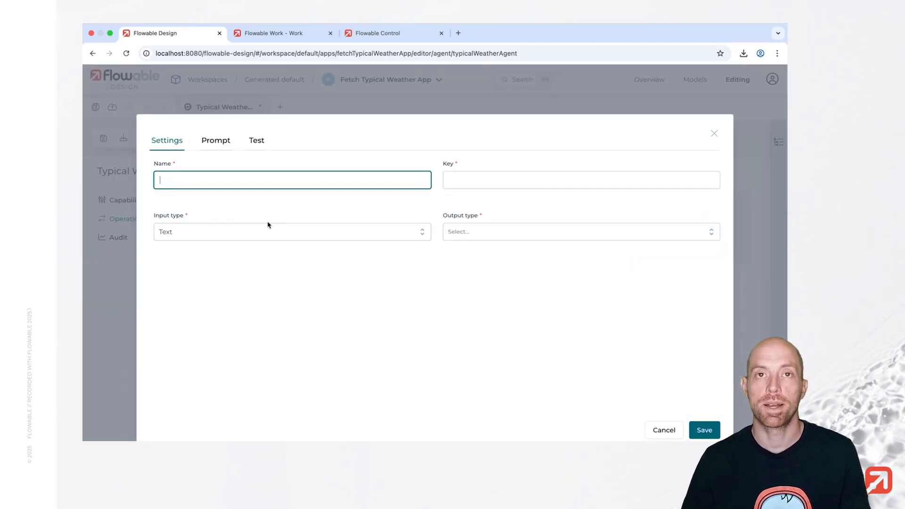
text(Fet)
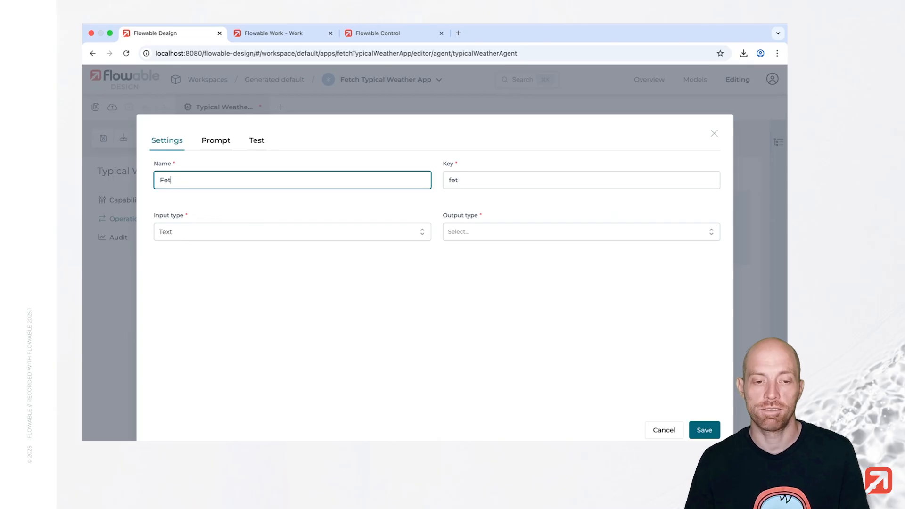
text(ch Weather)
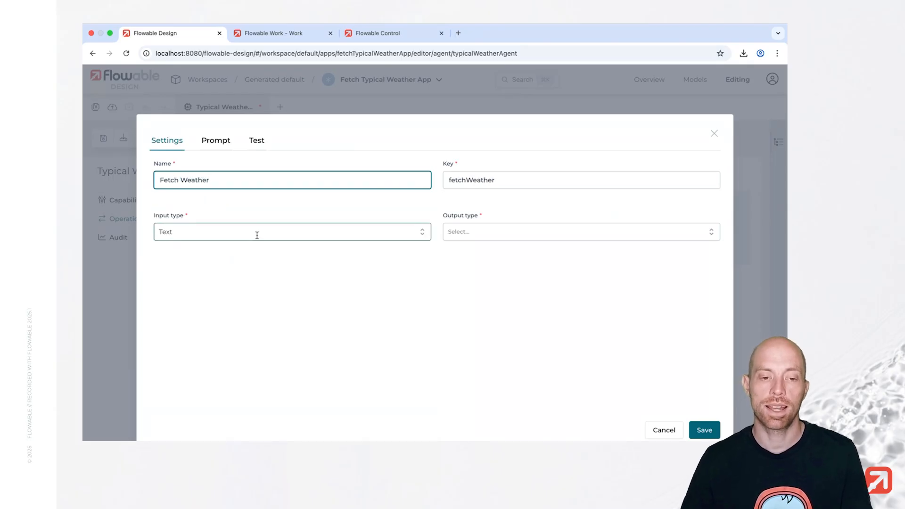
click(257, 235)
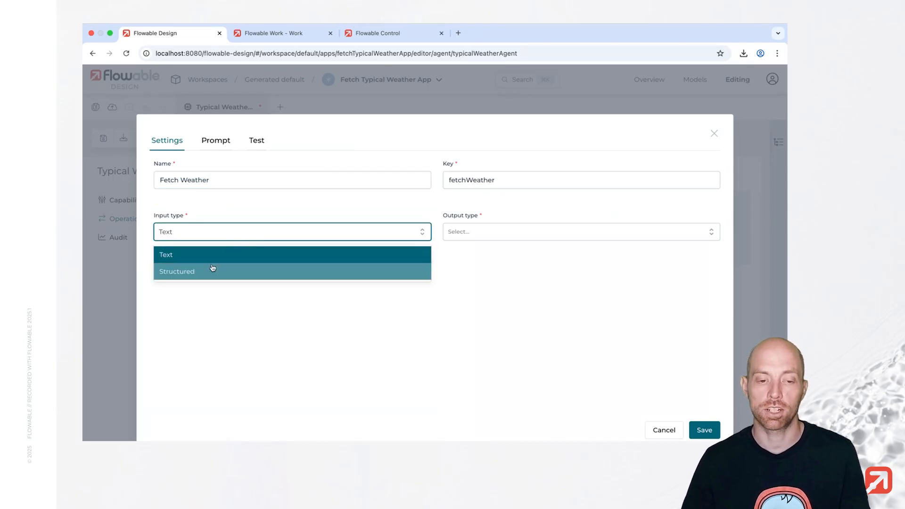
click(214, 270)
click(449, 231)
click(473, 274)
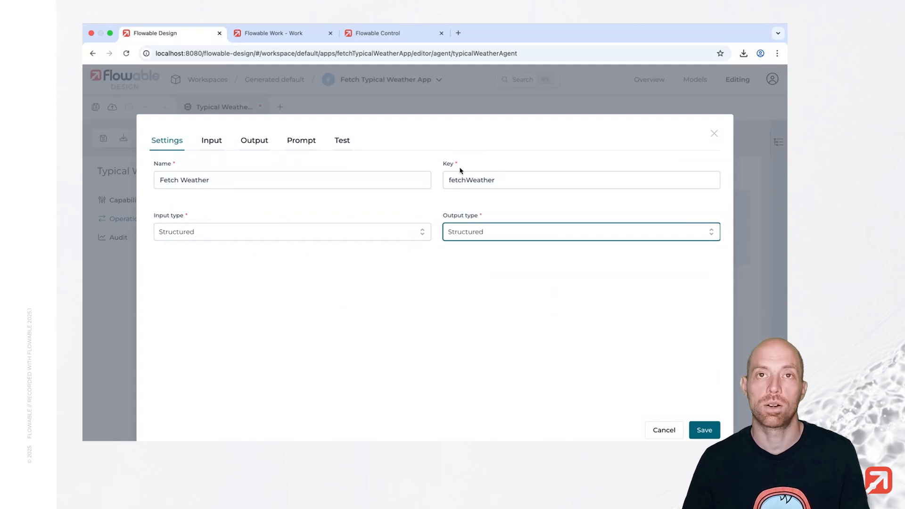
Step: Add two String input parameters to the operation, labelled Location and Time of Year
click(218, 145)
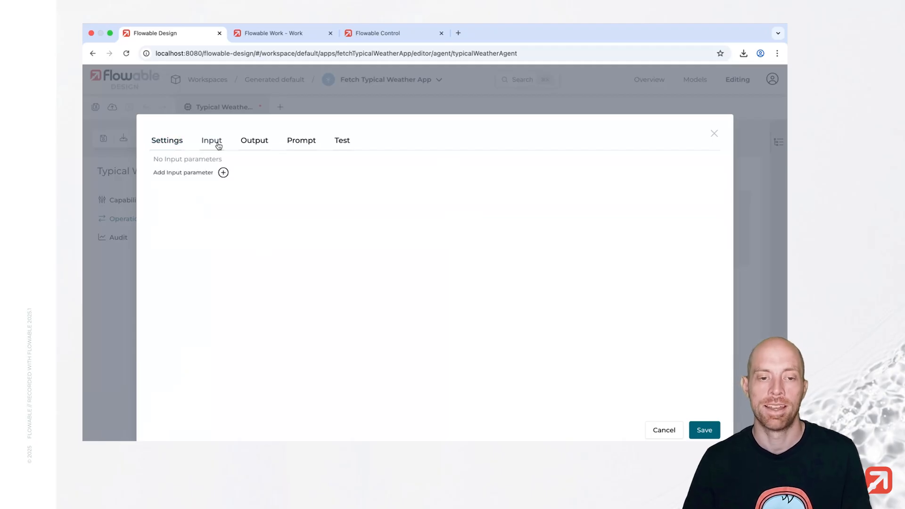
click(223, 172)
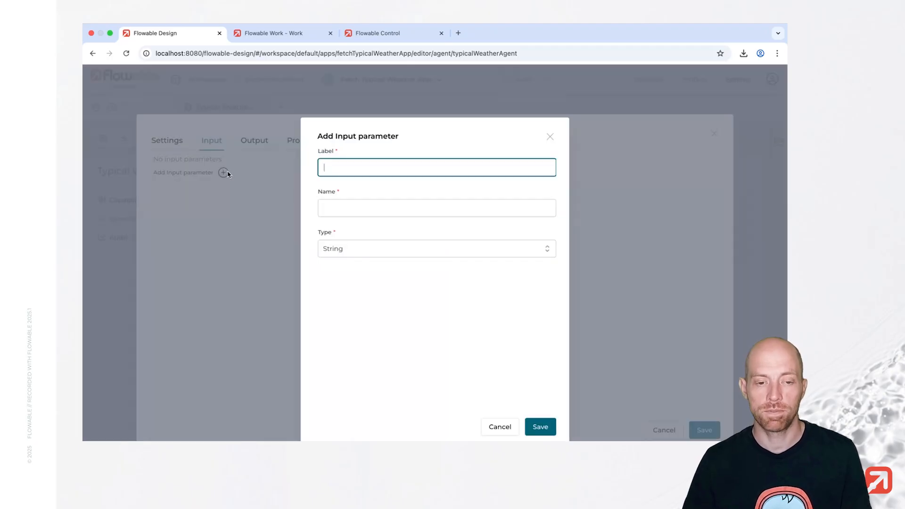
text(Location)
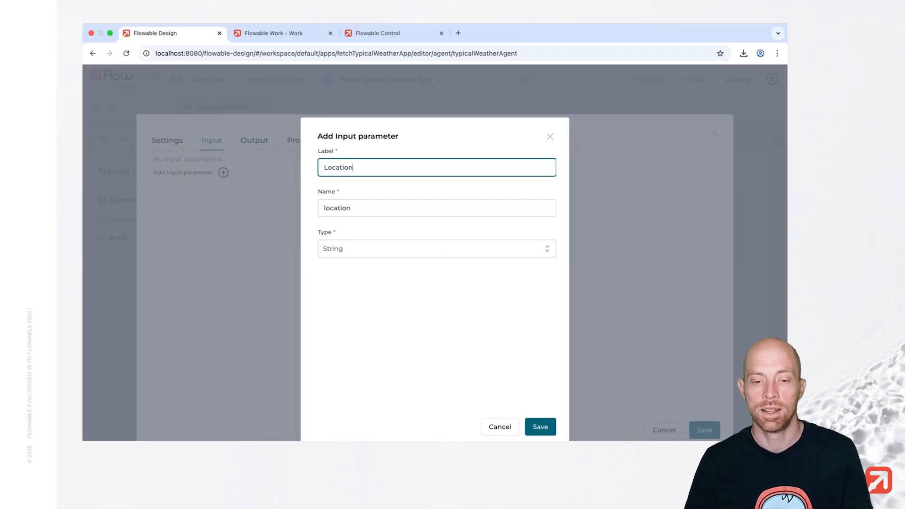
click(541, 427)
click(223, 195)
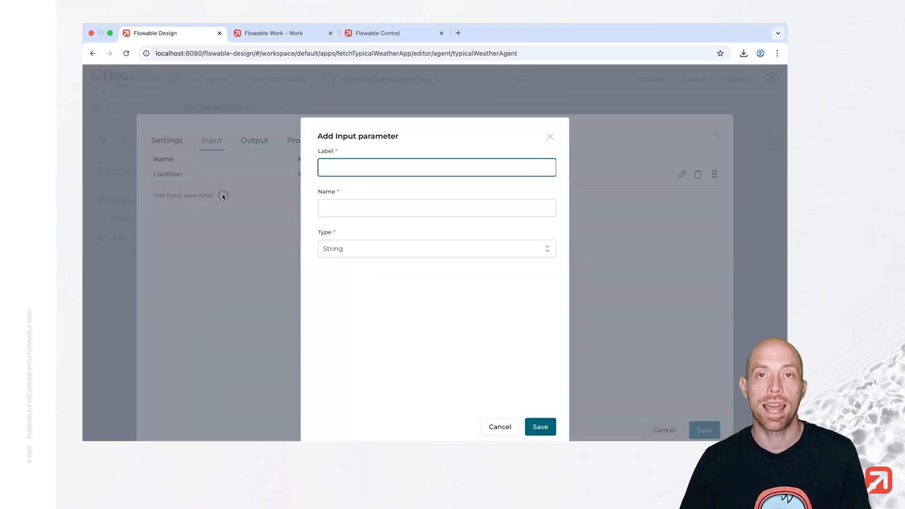
text(Time of Year)
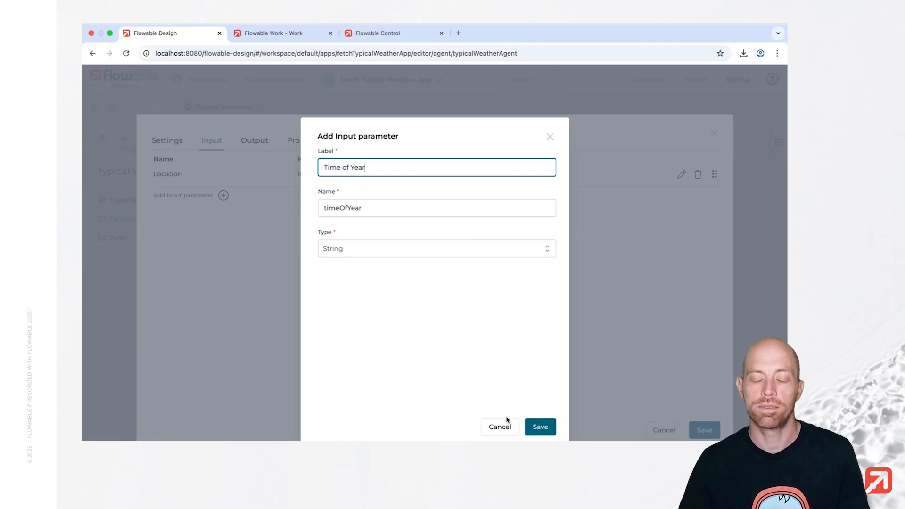
click(534, 429)
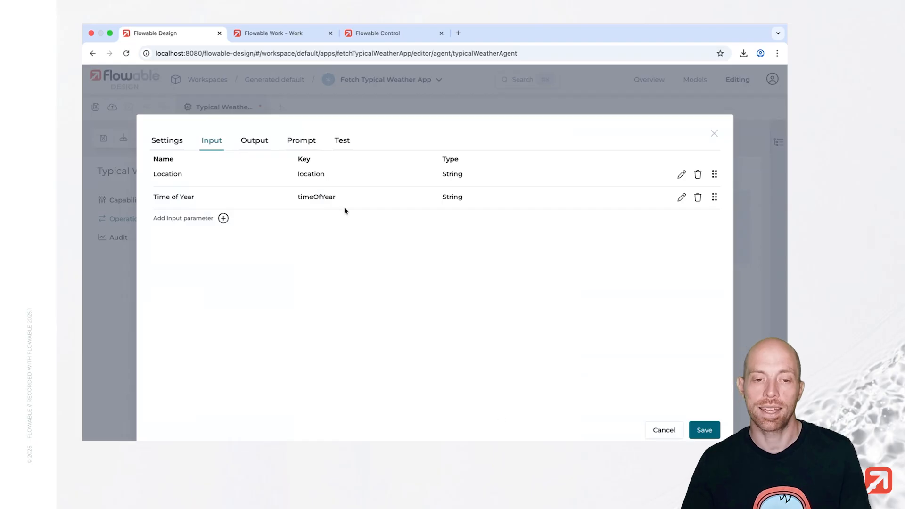
Step: Add an output parameter labelled Temperature with type Double to the operation
click(251, 141)
click(229, 173)
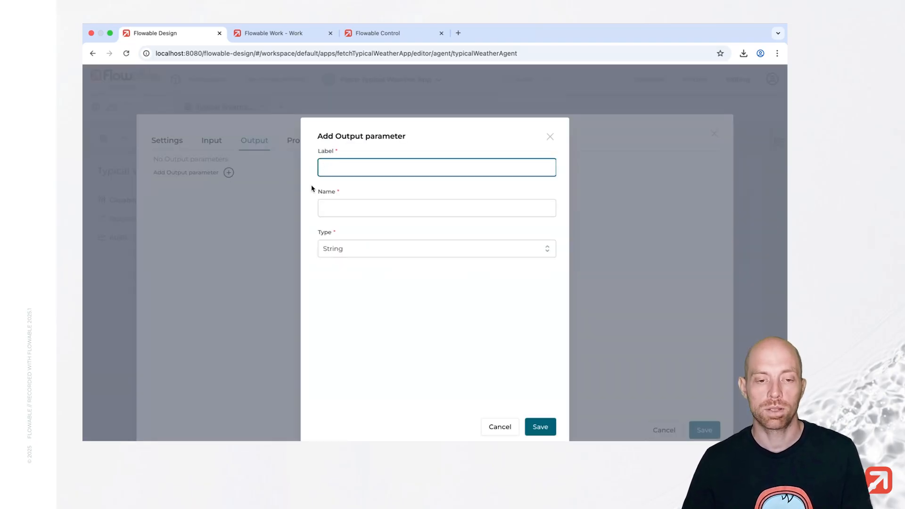
text(T)
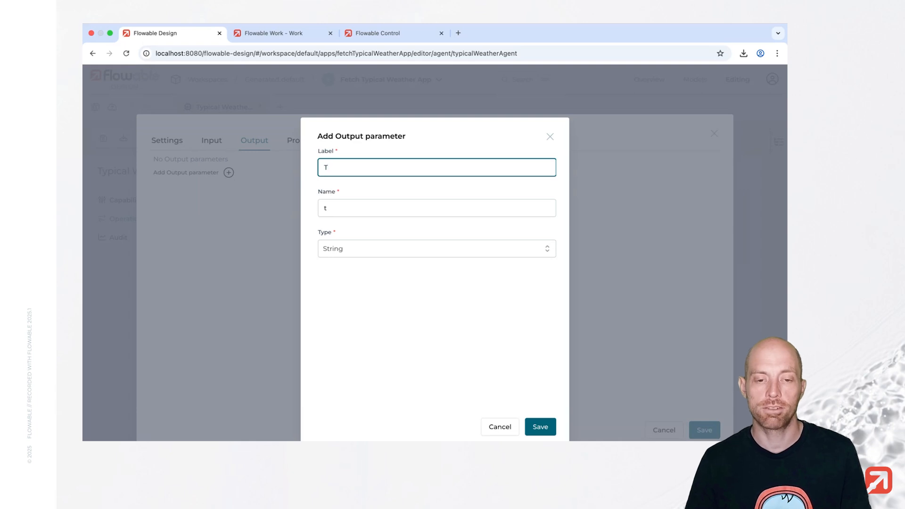
text(emperature)
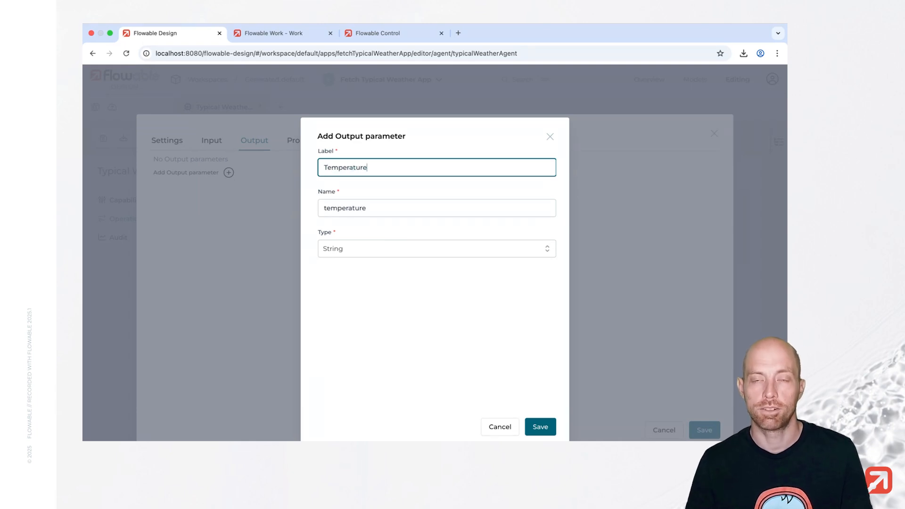
click(347, 245)
click(353, 372)
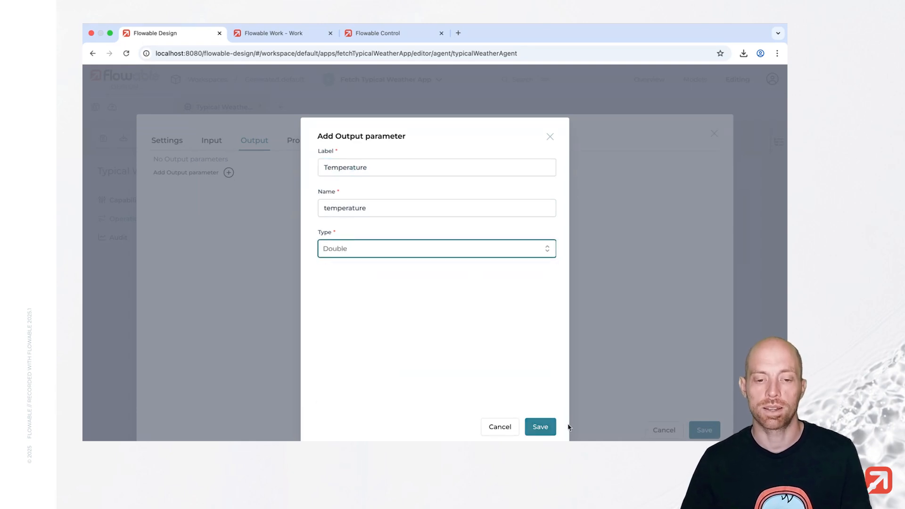
click(546, 429)
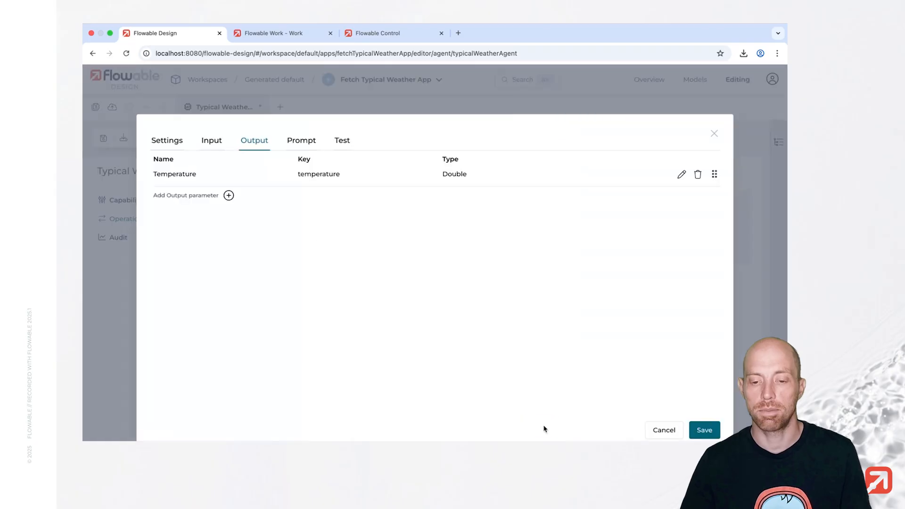
Step: Add two more output parameters of type String, labelled Precipitation and Wind
click(228, 195)
text(P)
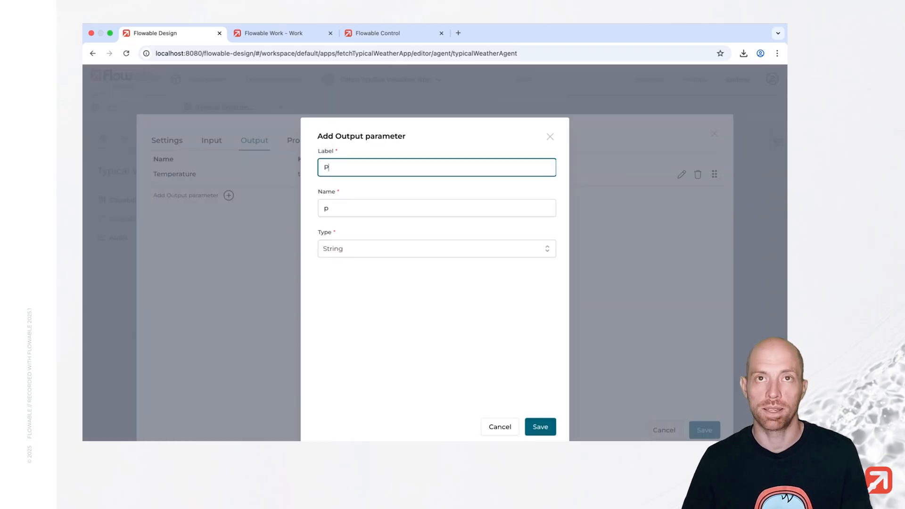
text(recipitation)
key(Tab)
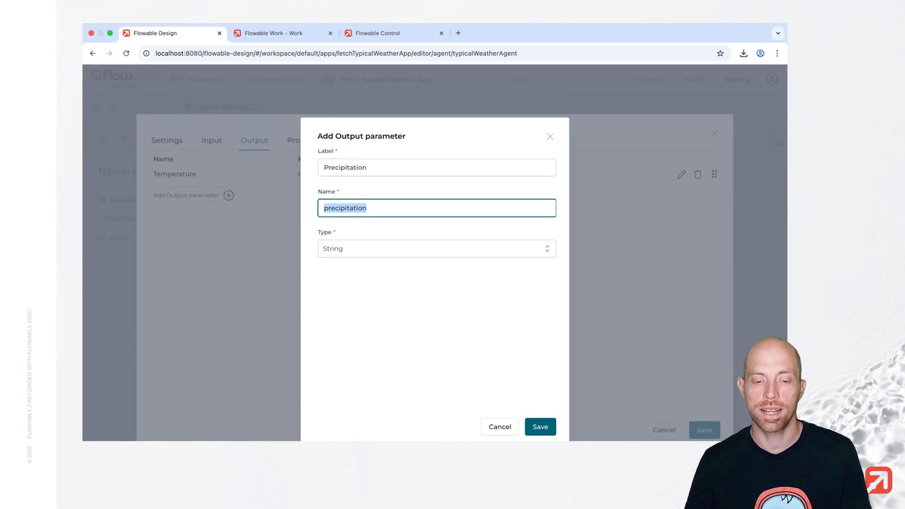
click(551, 430)
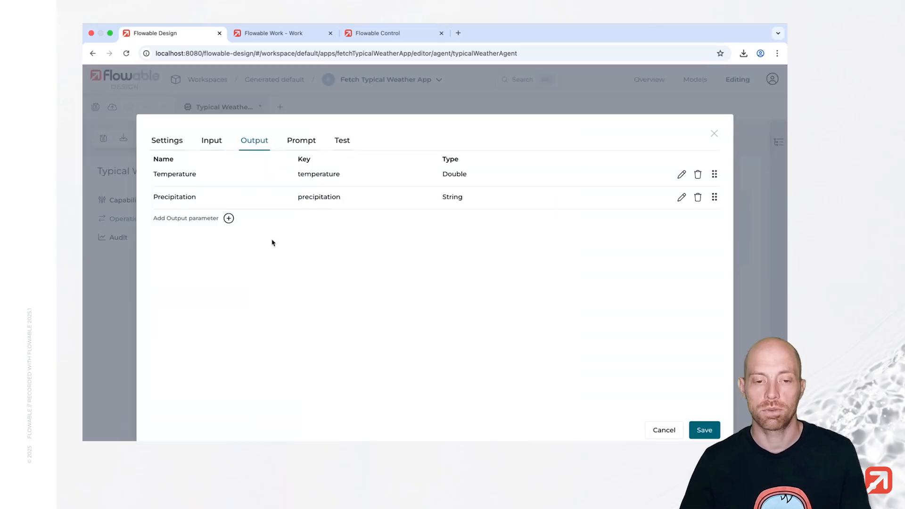
click(228, 218)
text(Wind)
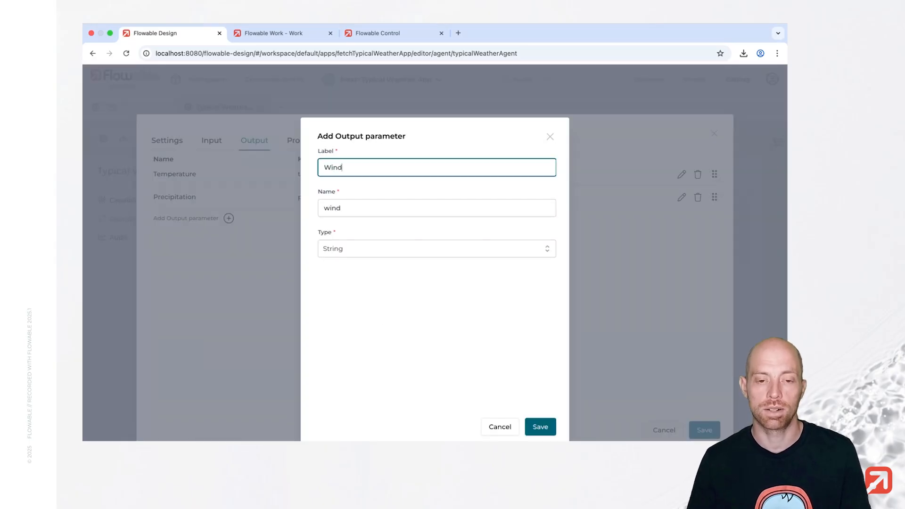
click(540, 426)
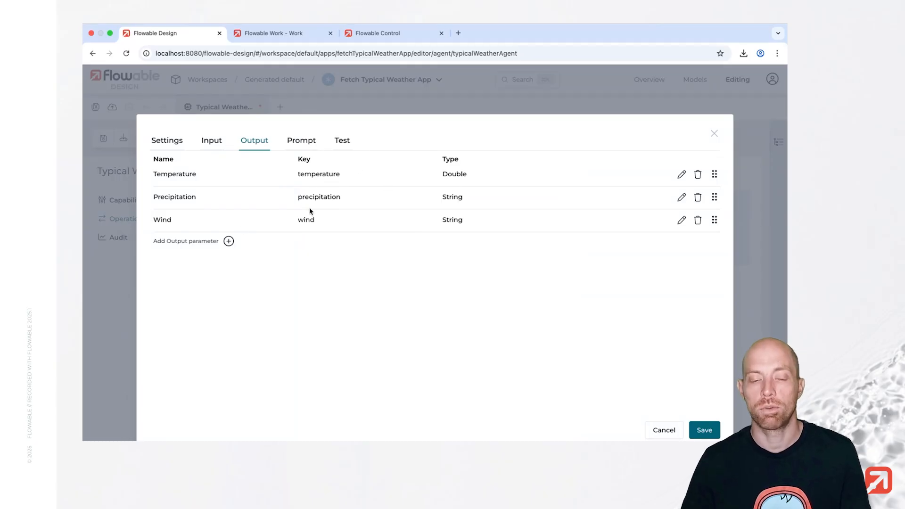
Step: Set the operation's prompt type to Simple prompt with the system message "Provide the typical weather for the given location and time of the year."
click(297, 142)
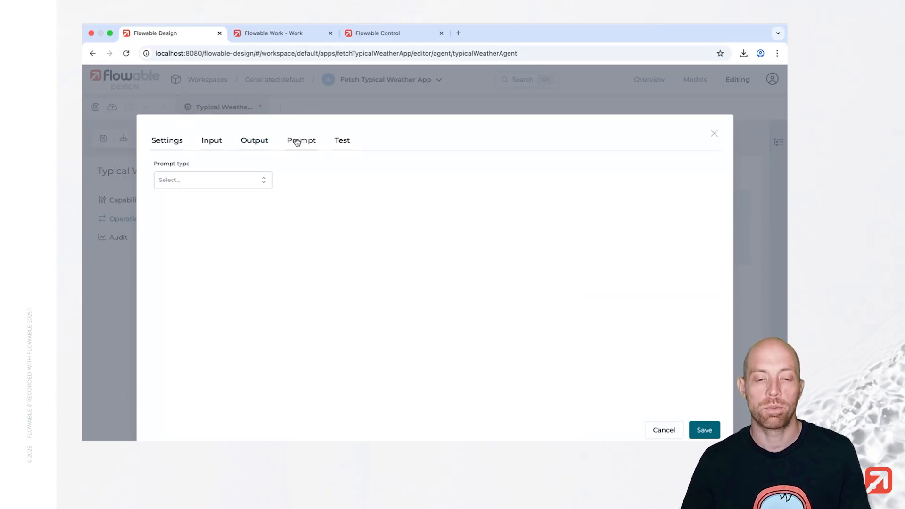
click(203, 179)
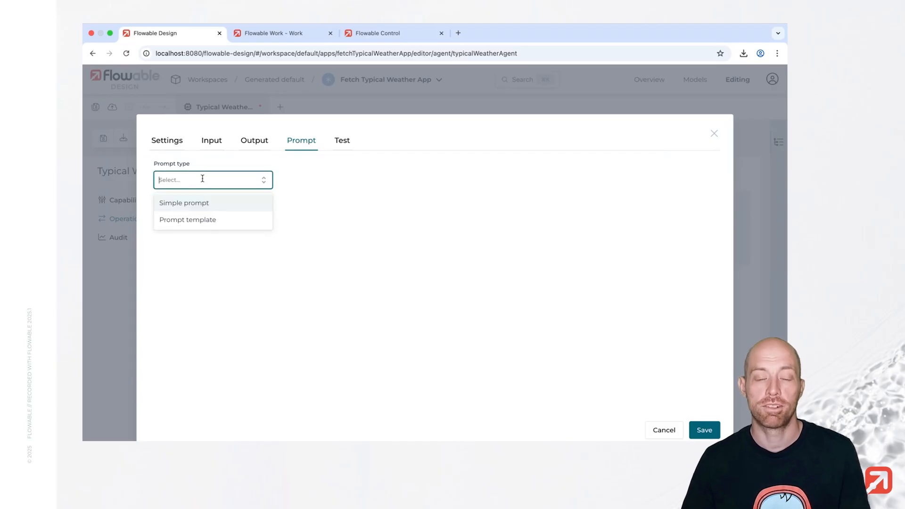
click(197, 206)
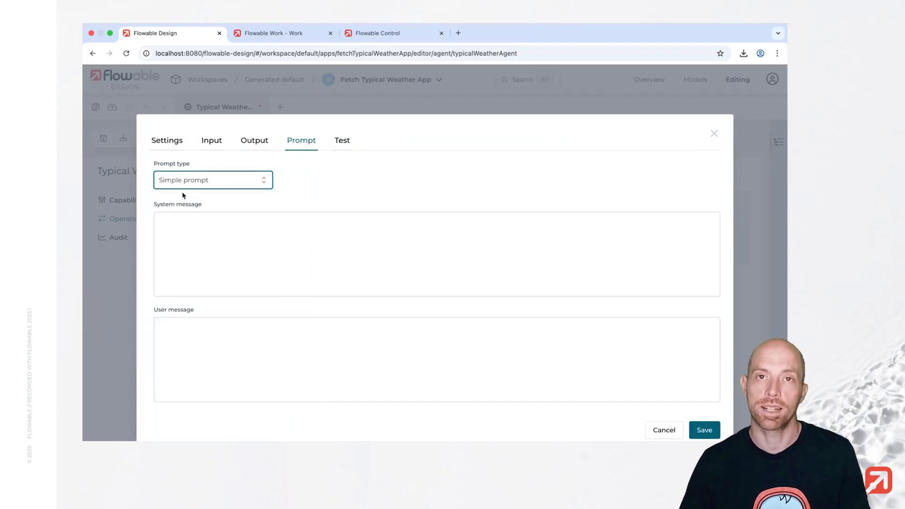
click(195, 248)
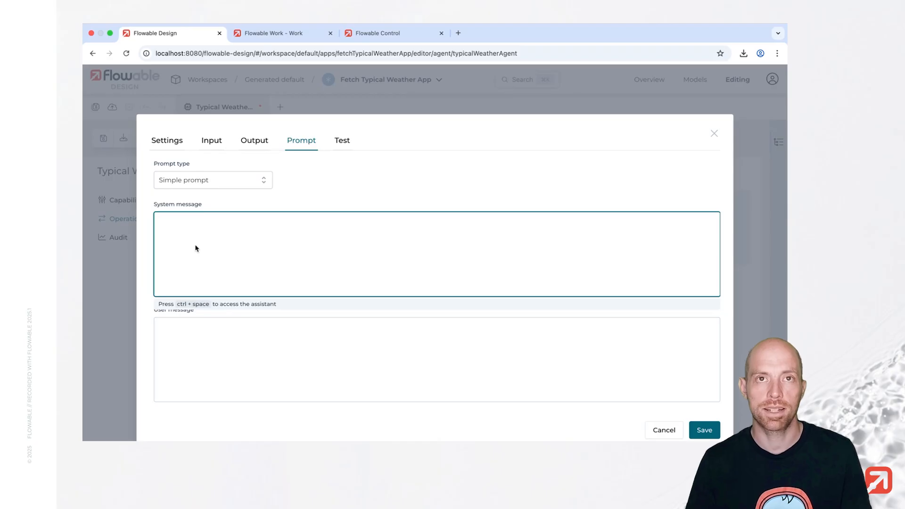
text(Provid)
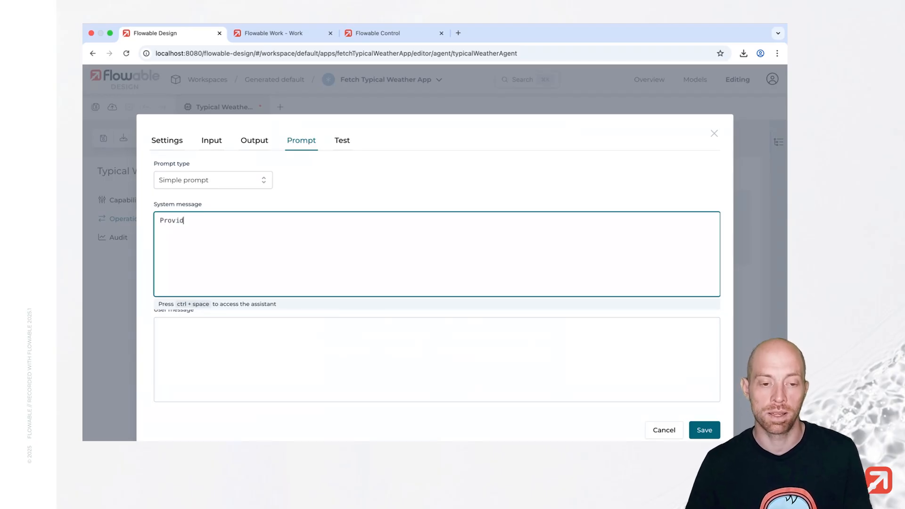
text(e the typical wea)
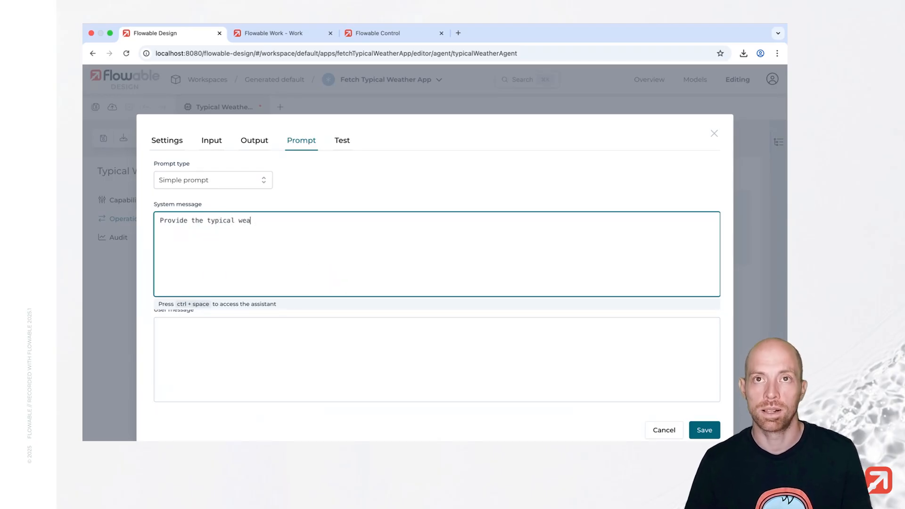
text(ther for the giv)
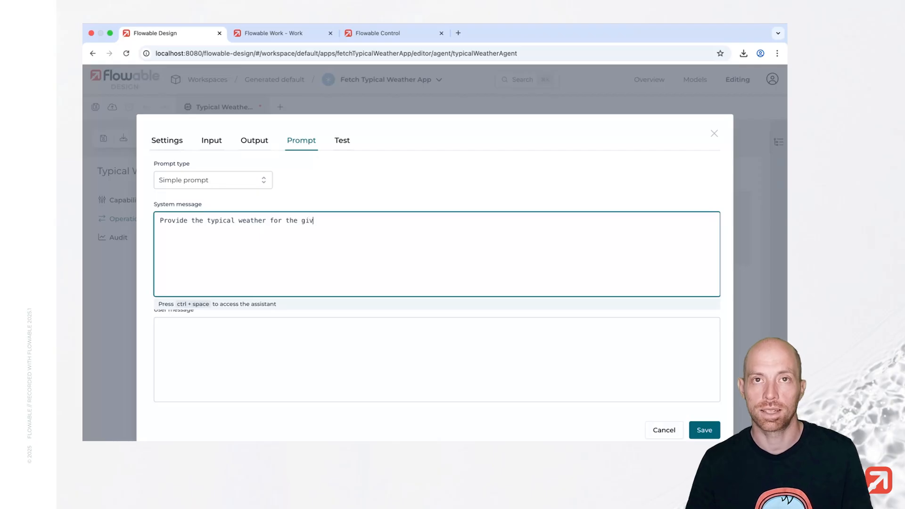
text(en location and time of the year.)
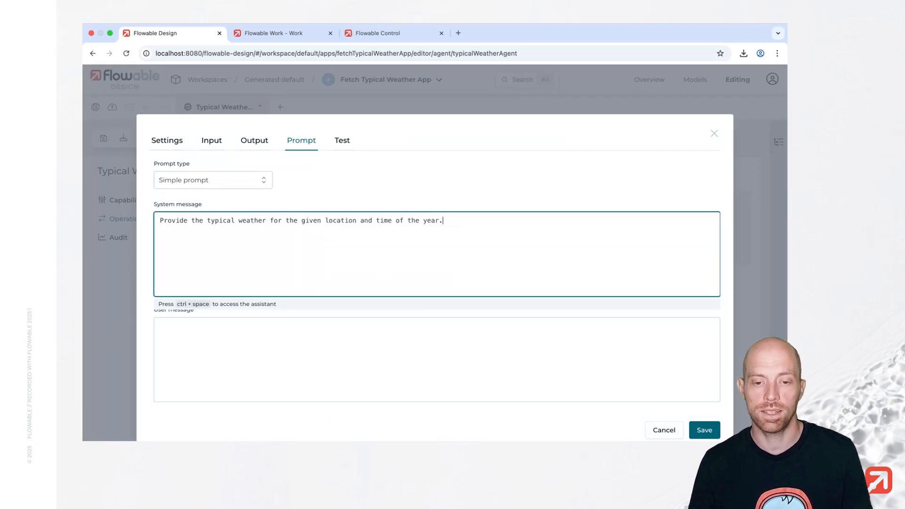
Step: Enter the user message "What is the typical weather for ${location} in ${timeOfYear}?" for the prompt
key(Tab)
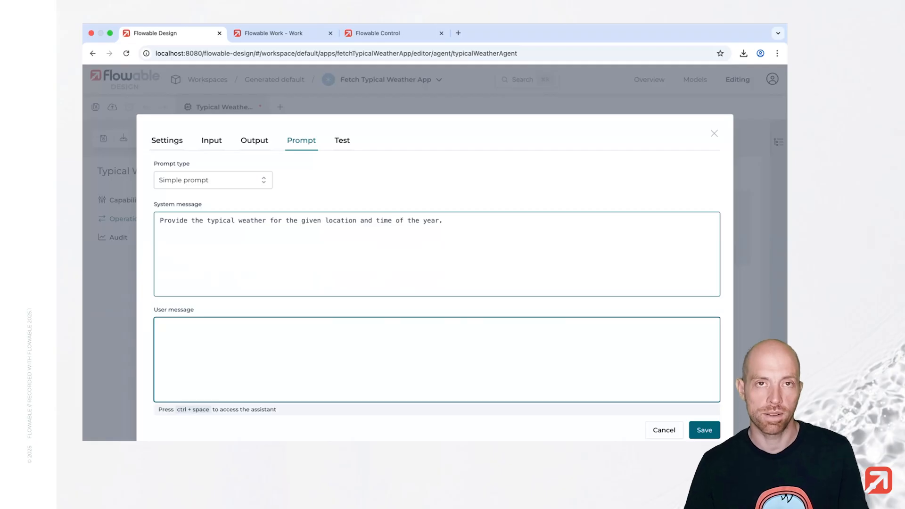
text(What is )
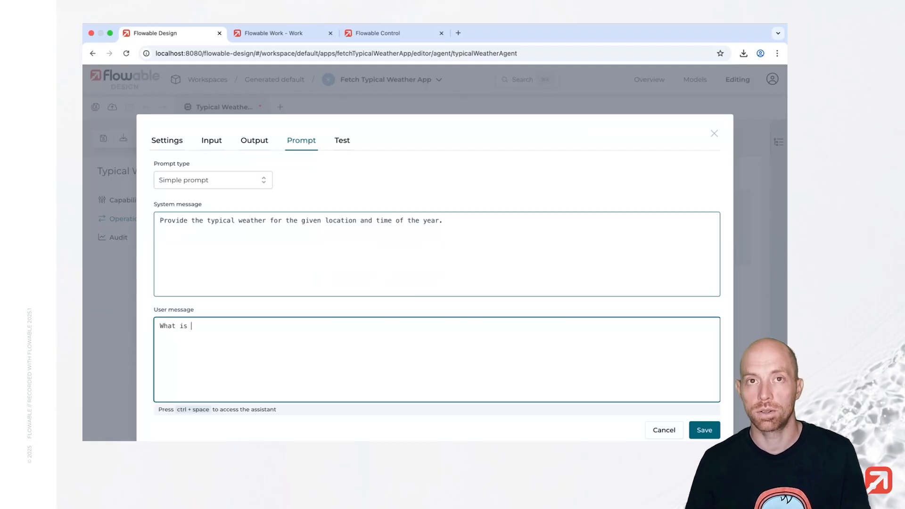
text(the typical we)
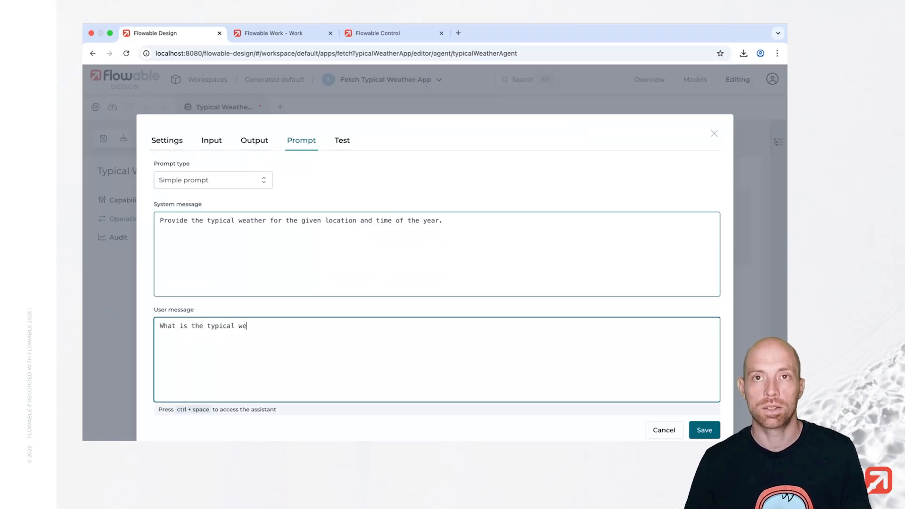
text(ather for $)
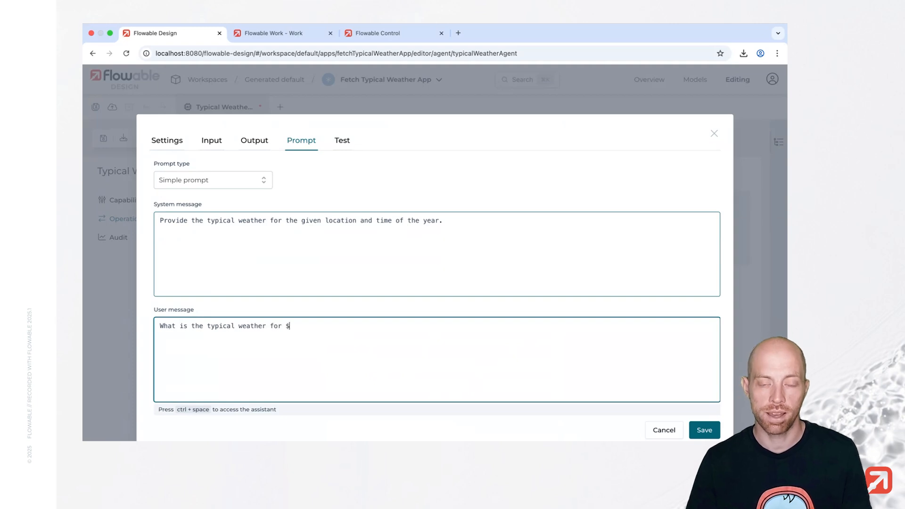
text({location)
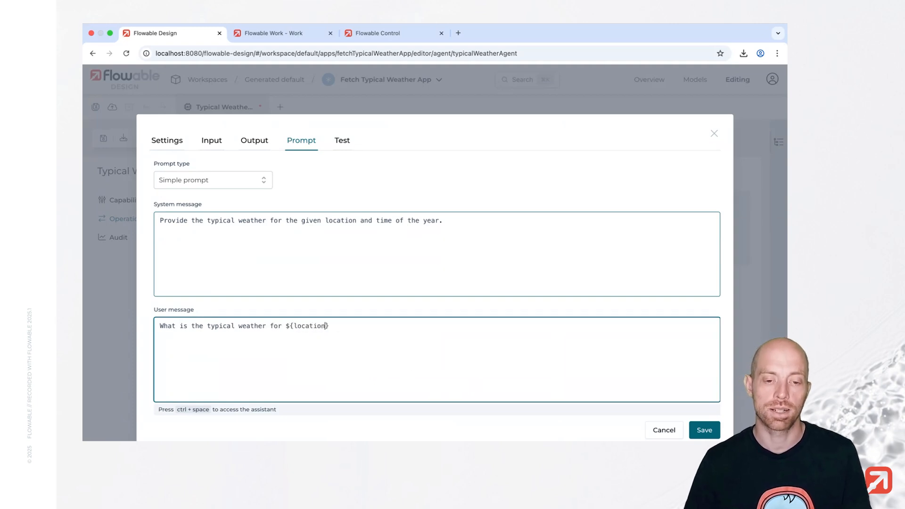
text(} in ${timeOfYear}?)
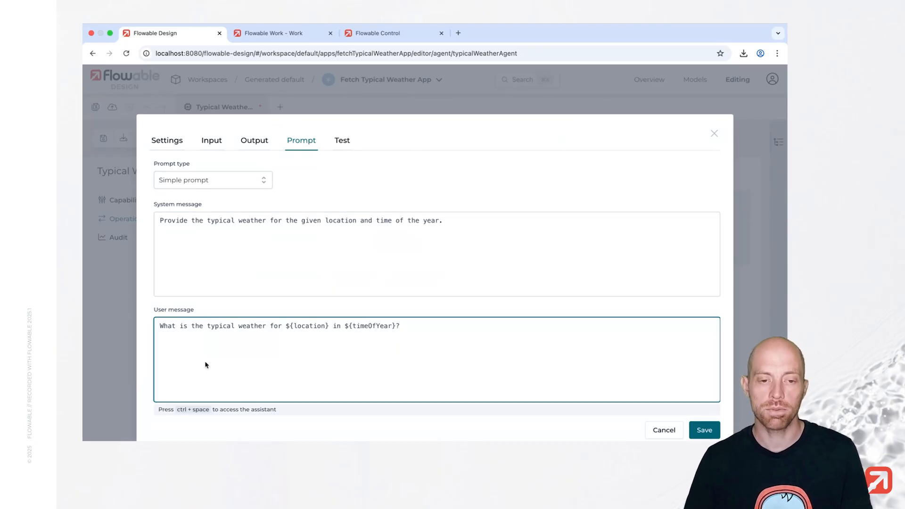
Step: Test the operation with Location Zurich and Time of Year summer, and examine the returned response
click(341, 147)
click(289, 189)
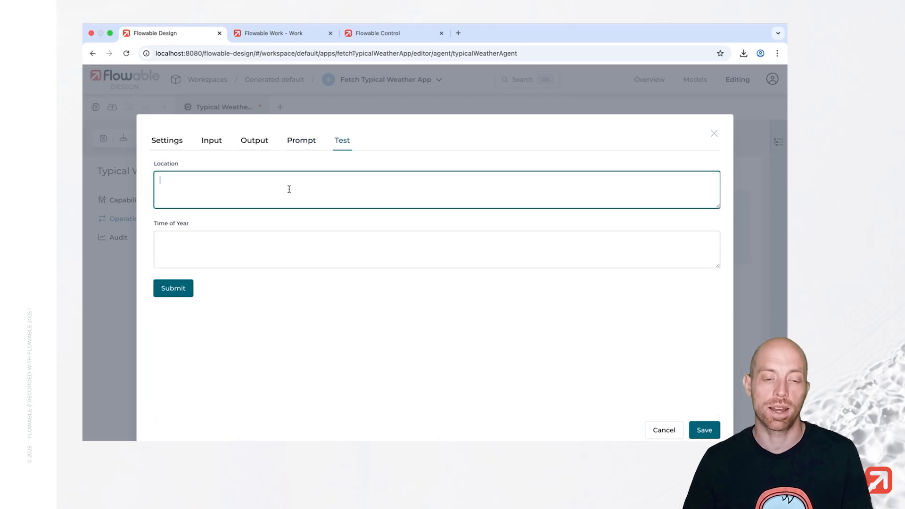
text(Zurich)
key(Tab)
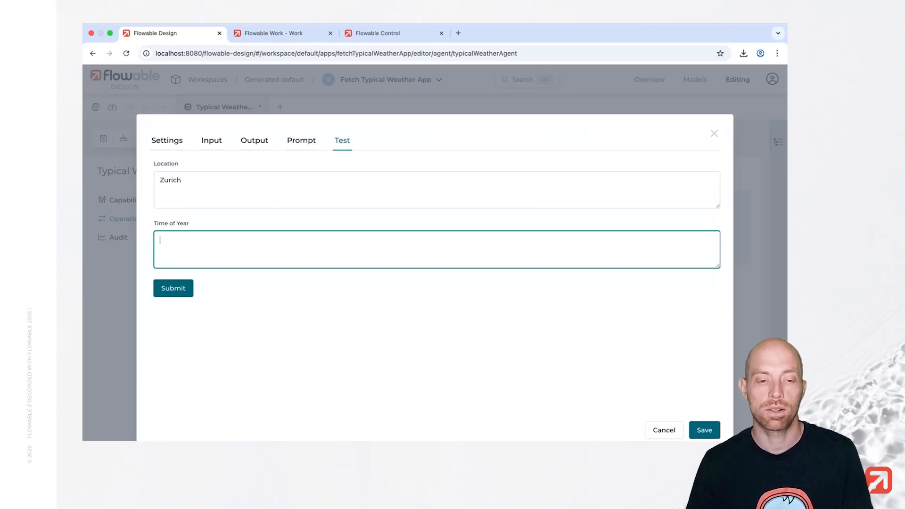
text(summer)
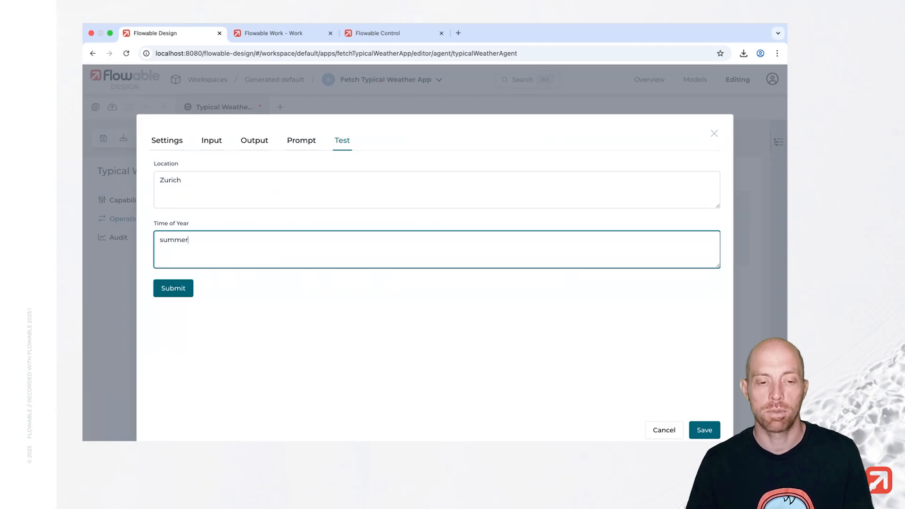
click(191, 288)
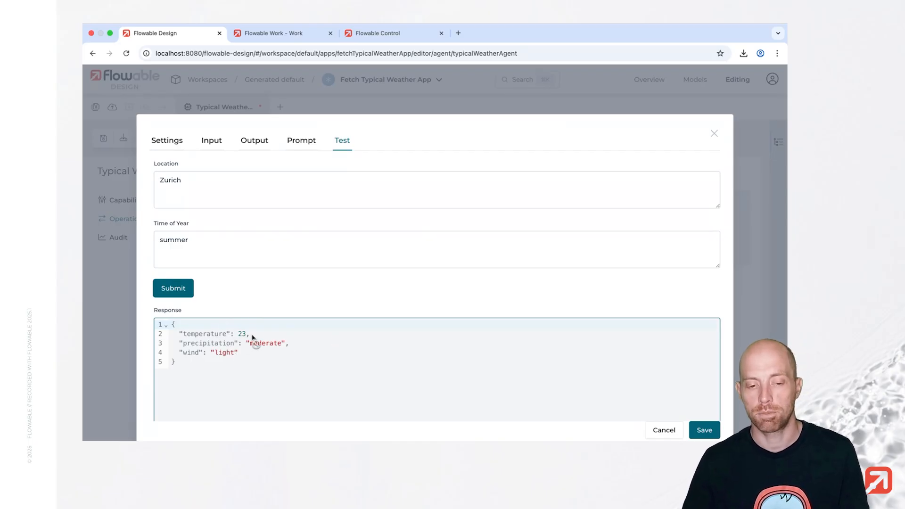
drag(252, 336, 184, 337)
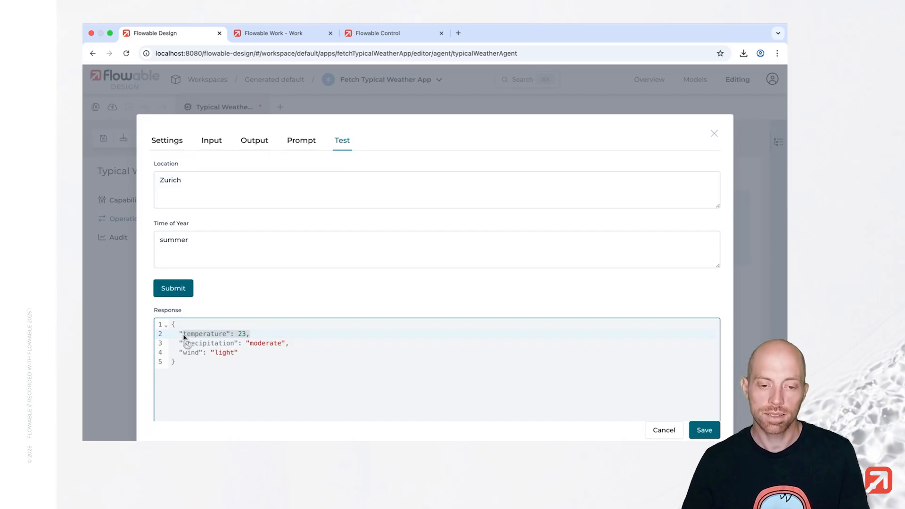
drag(265, 331, 181, 335)
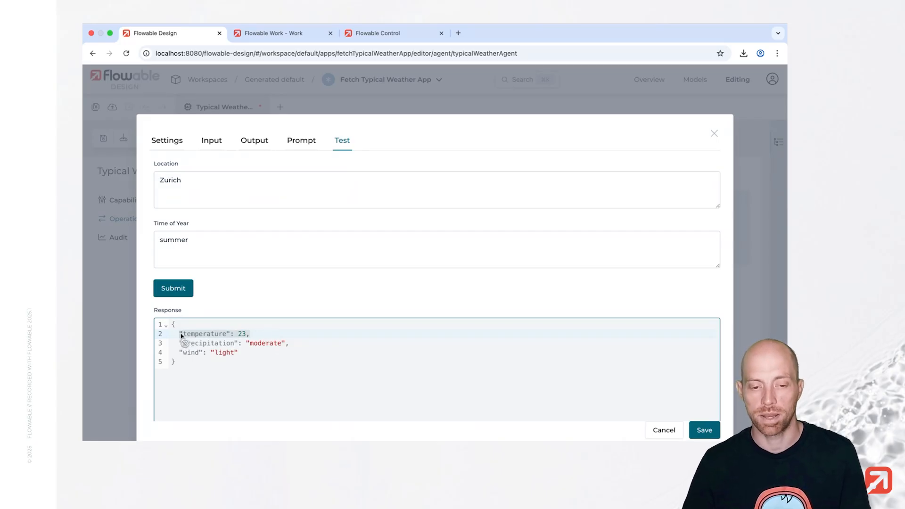
scroll(710, 420, down, 2)
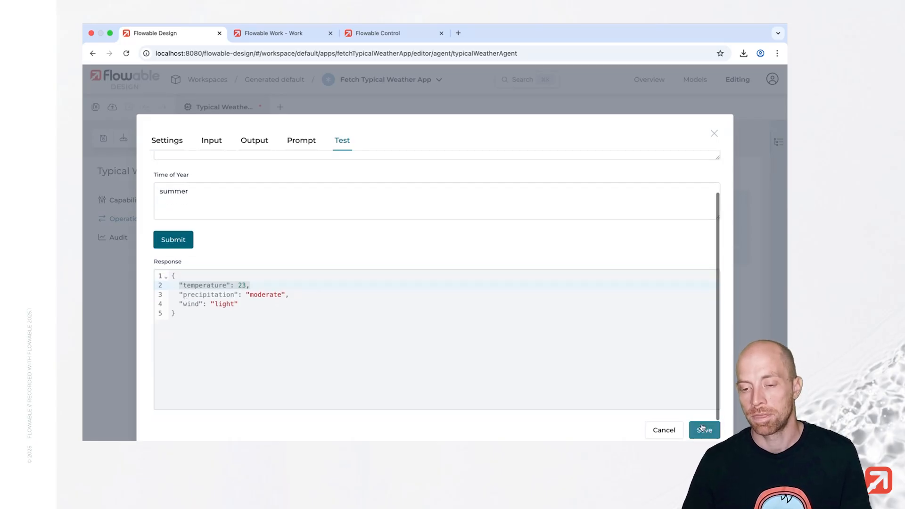
Step: Save the Fetch Weather operation and the changes to the Typical Weather Agent model
click(704, 431)
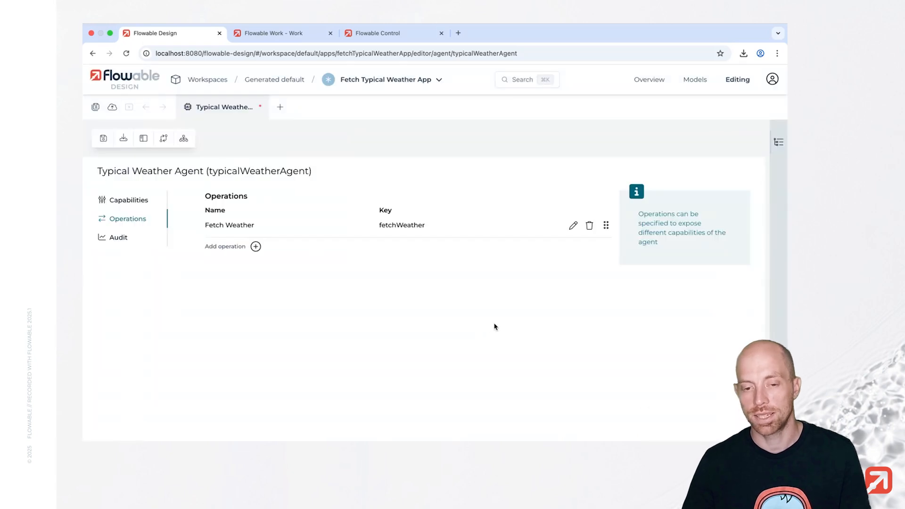
click(95, 109)
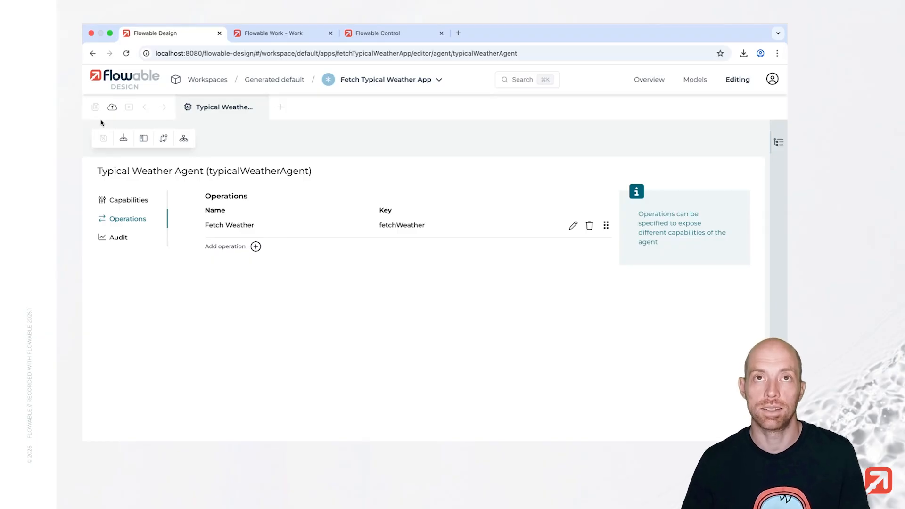
Step: Create a new Process model named "Fetch typical weather" in the app
click(281, 108)
click(263, 136)
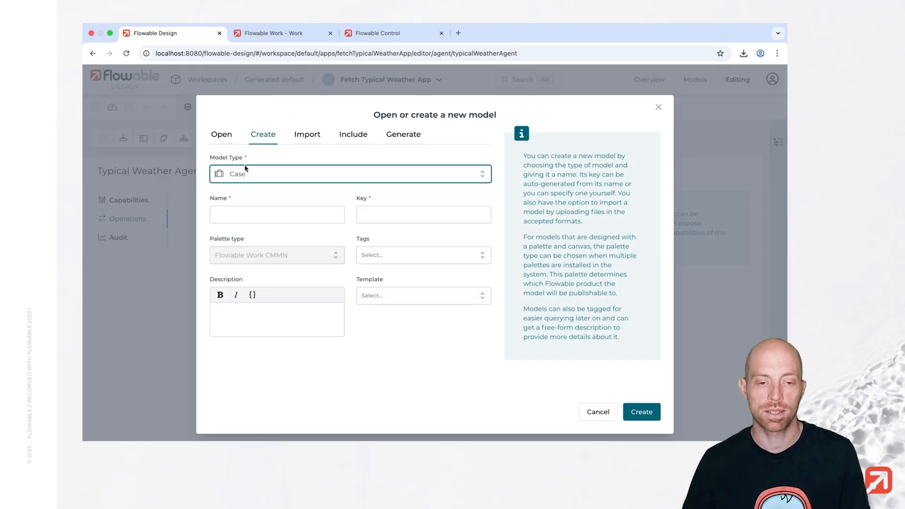
text(proc)
key(Tab)
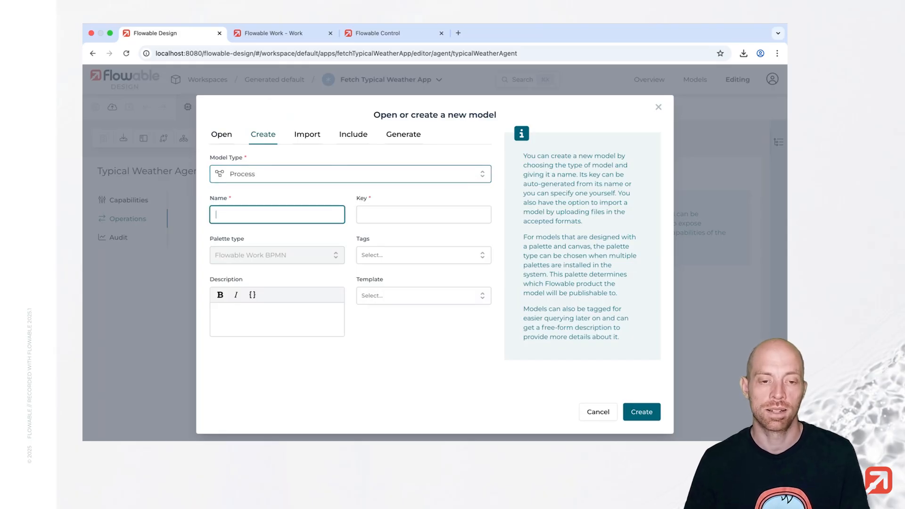
text(Fetch ty)
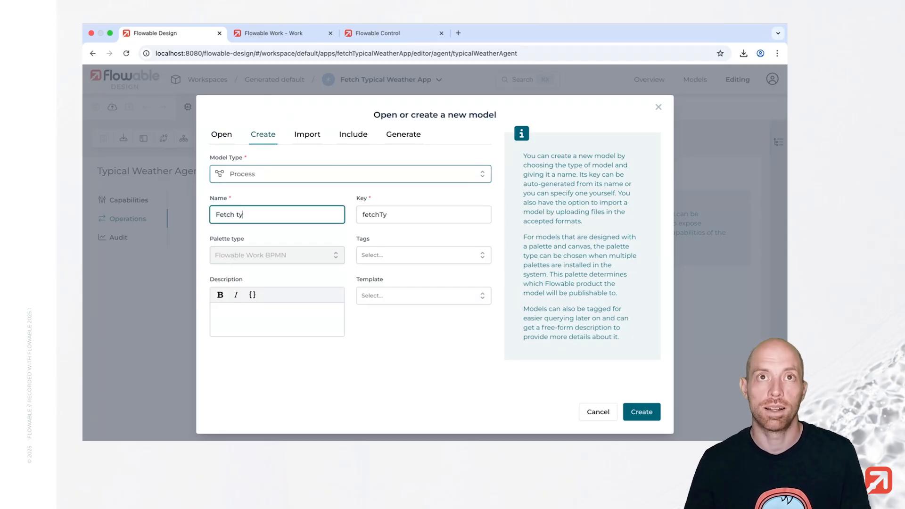
text(pical weather)
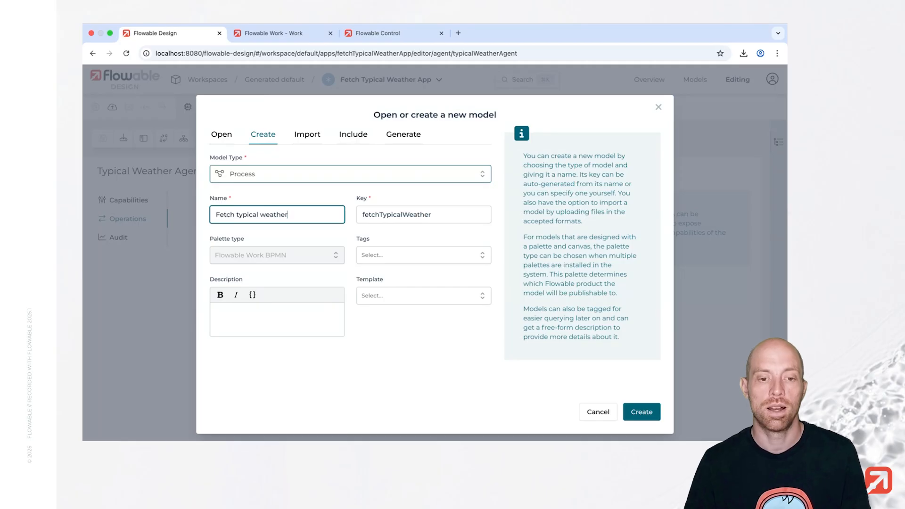
key(Return)
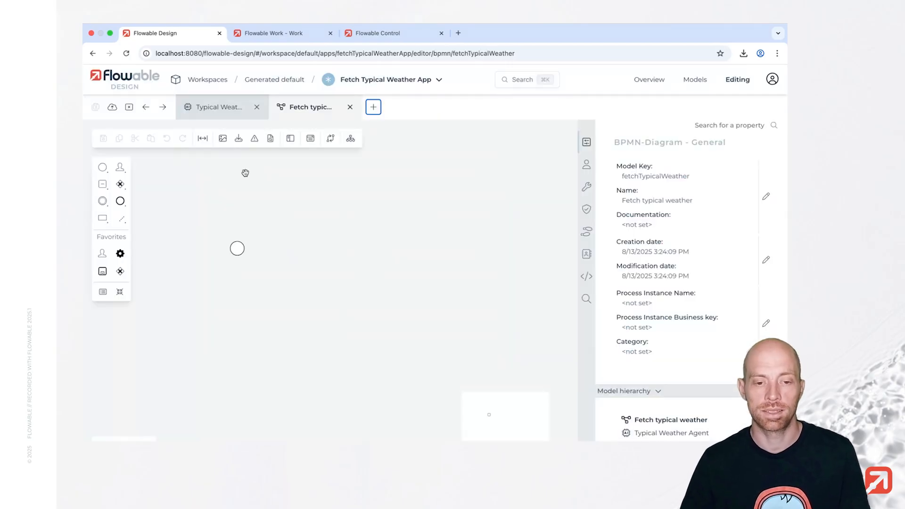
Step: Create a form named "Fetch typical weather start form" as the start form of the process's start event
click(237, 249)
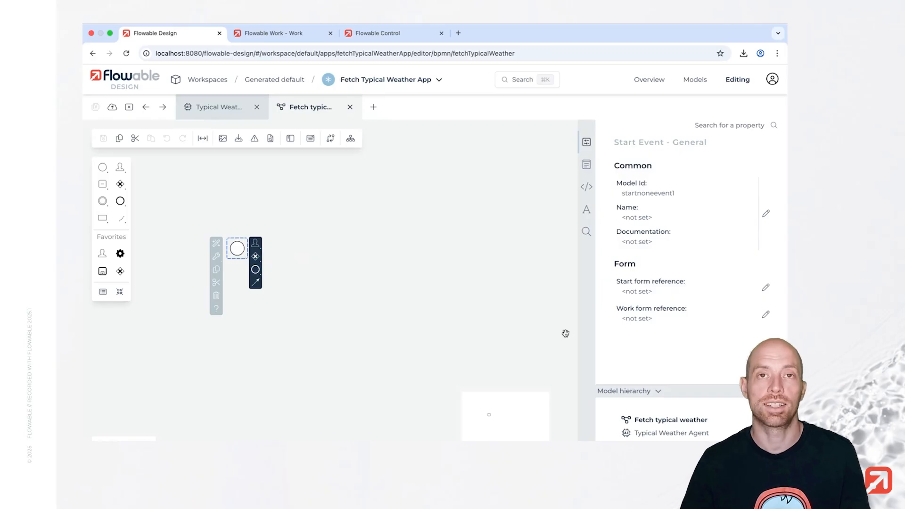
click(651, 293)
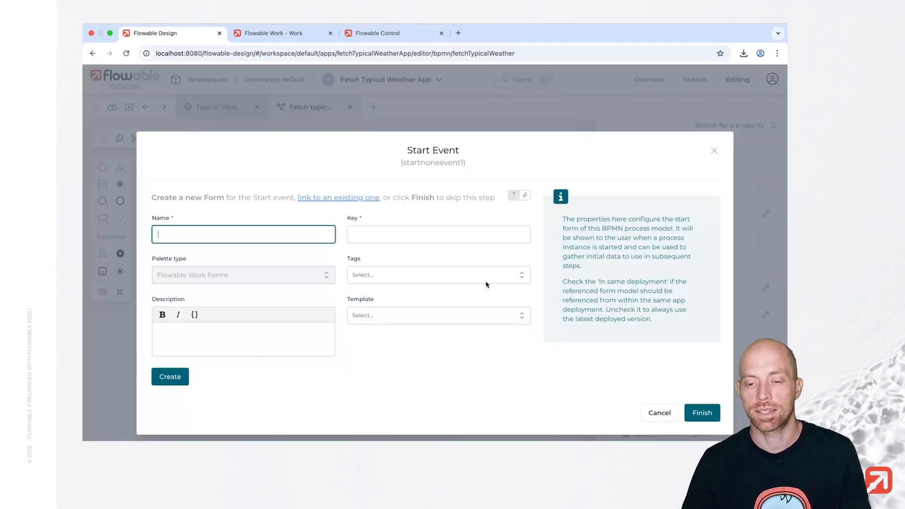
text(Fetch t)
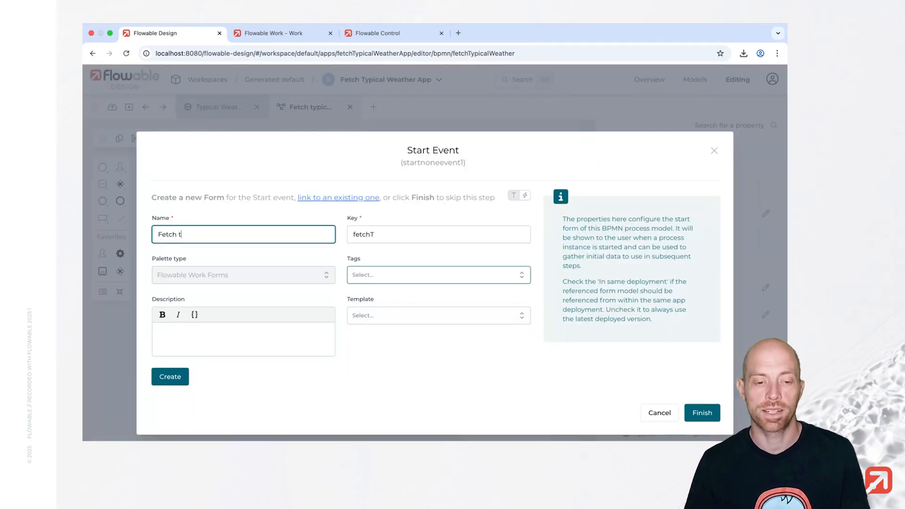
text(ypical weather sta)
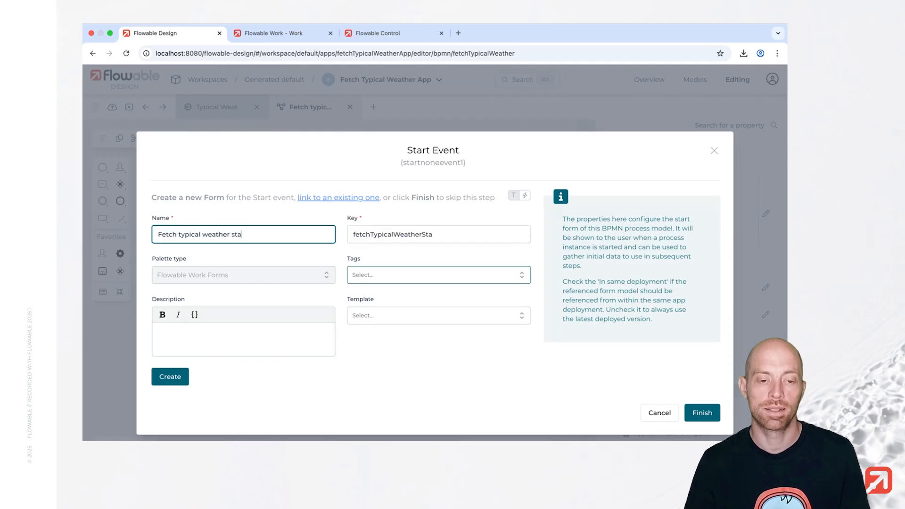
text(rt form)
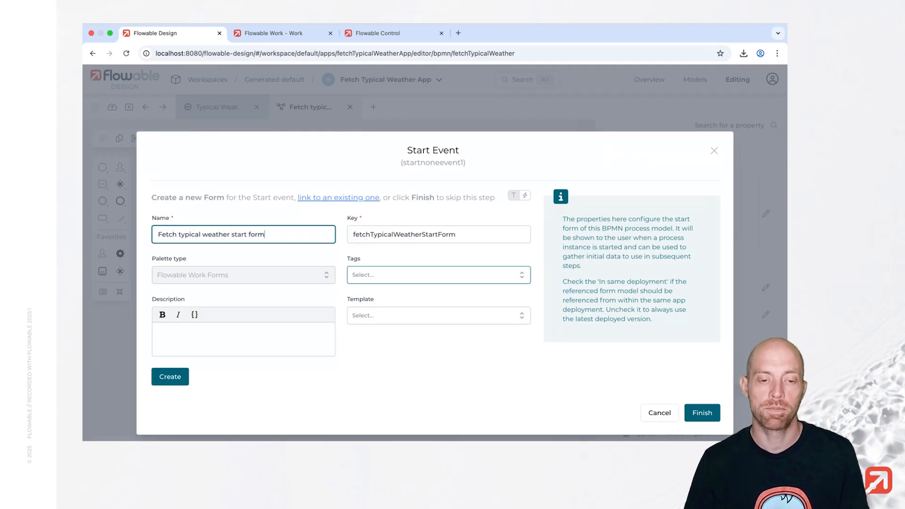
click(170, 377)
click(702, 413)
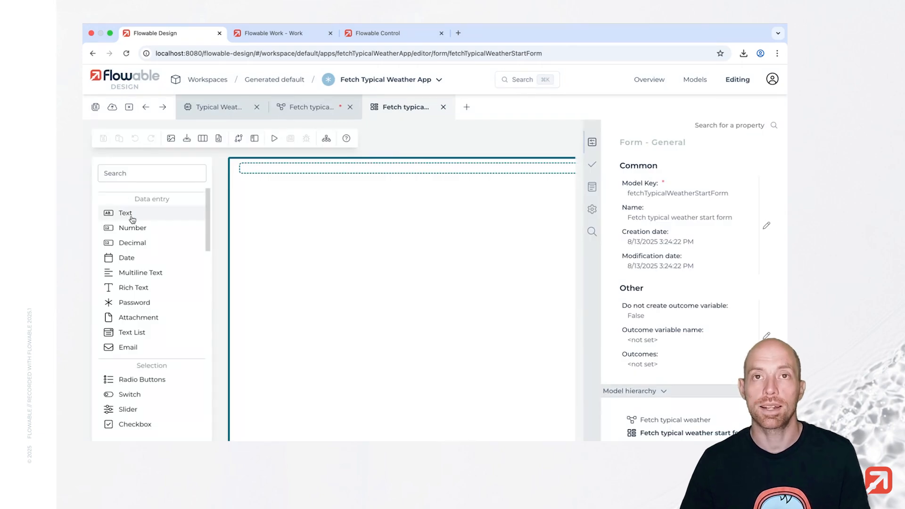
Step: Add two text fields labelled "Location" and "Time of Year" to the start form
drag(132, 220, 260, 186)
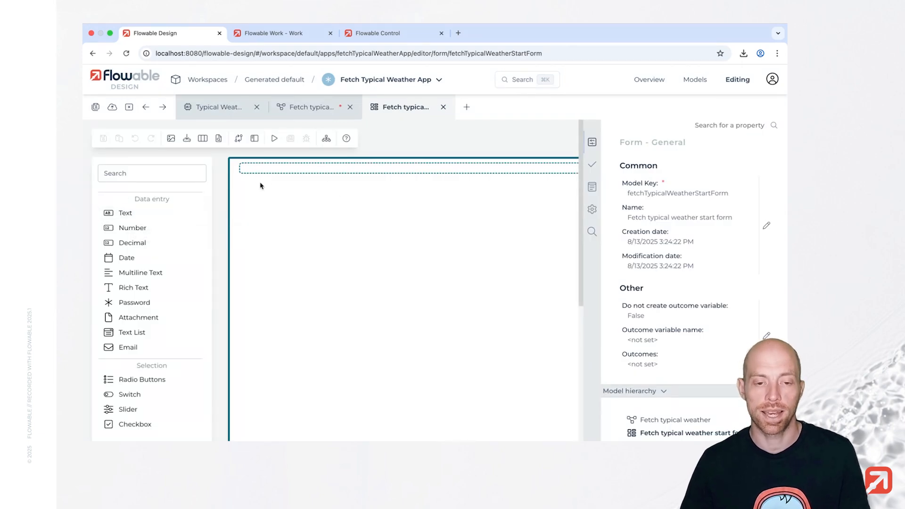
click(136, 221)
text(Locati)
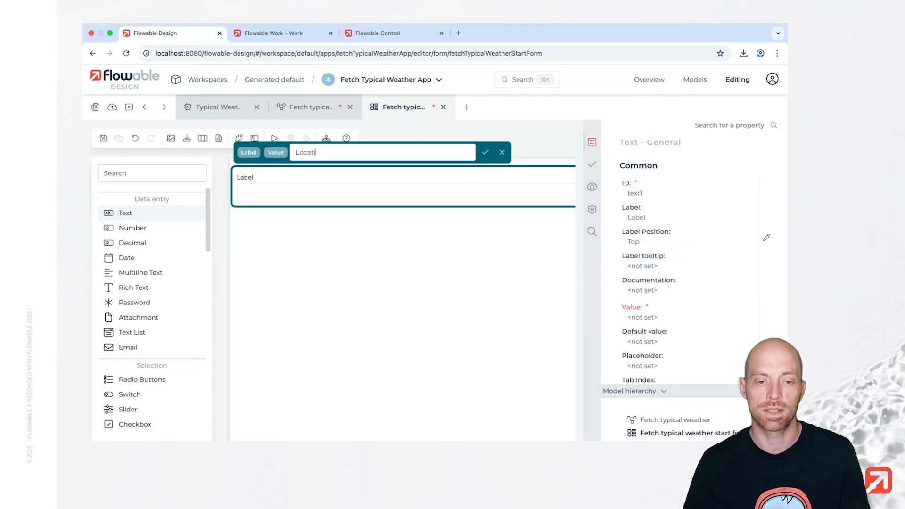
text(on)
key(Return)
click(134, 221)
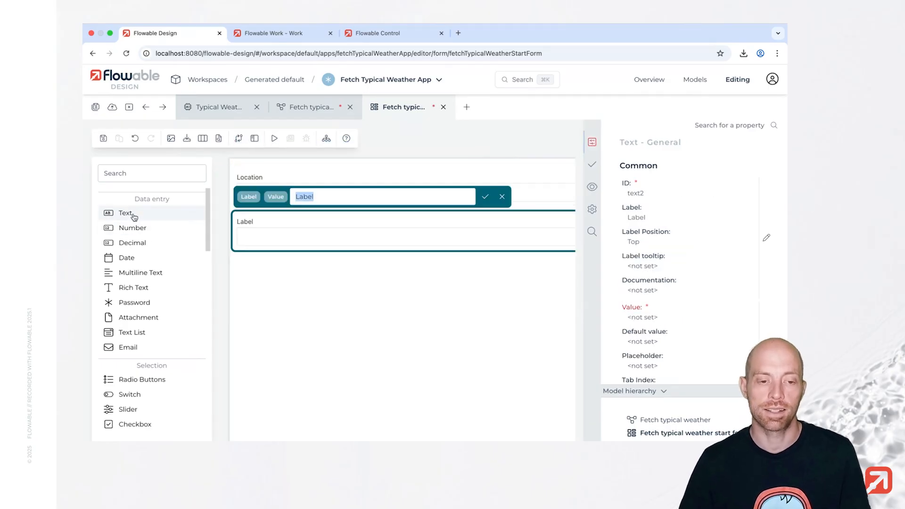
text(Time of Year)
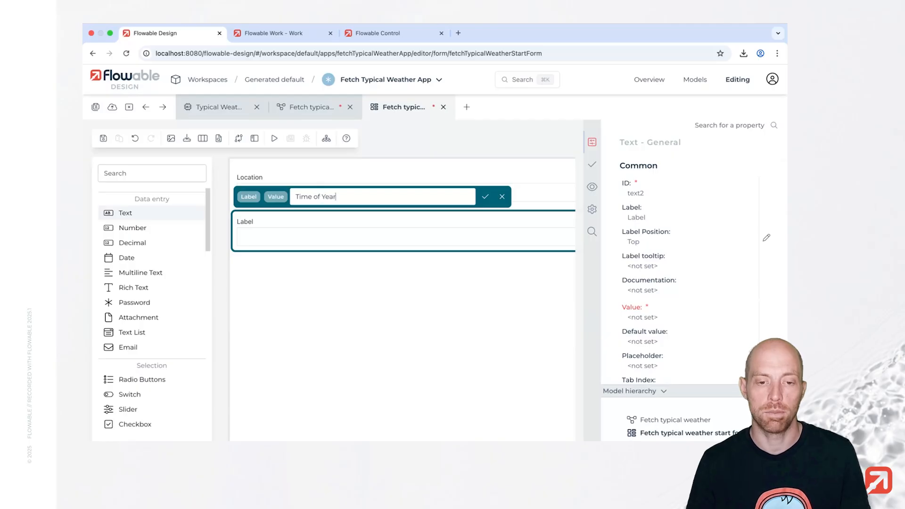
key(Return)
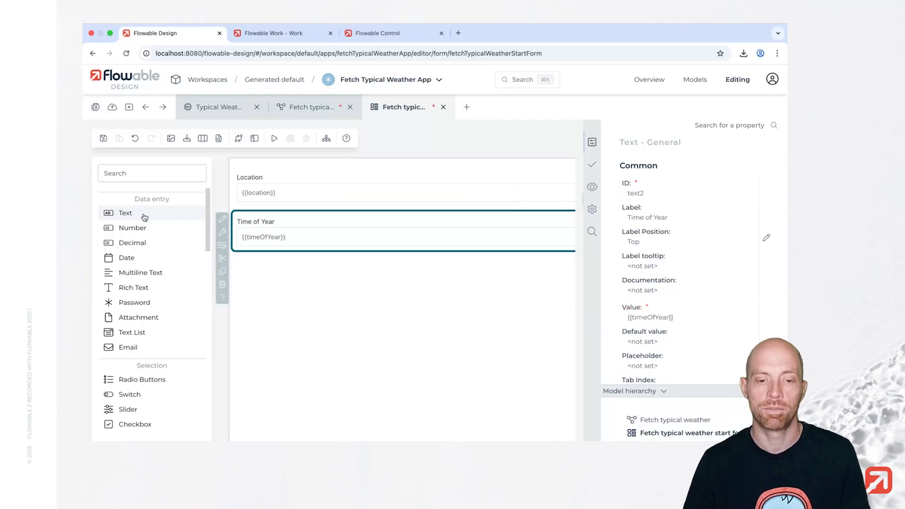
Step: Make both the Location and the Time of Year fields required in their validation settings
click(431, 193)
click(592, 164)
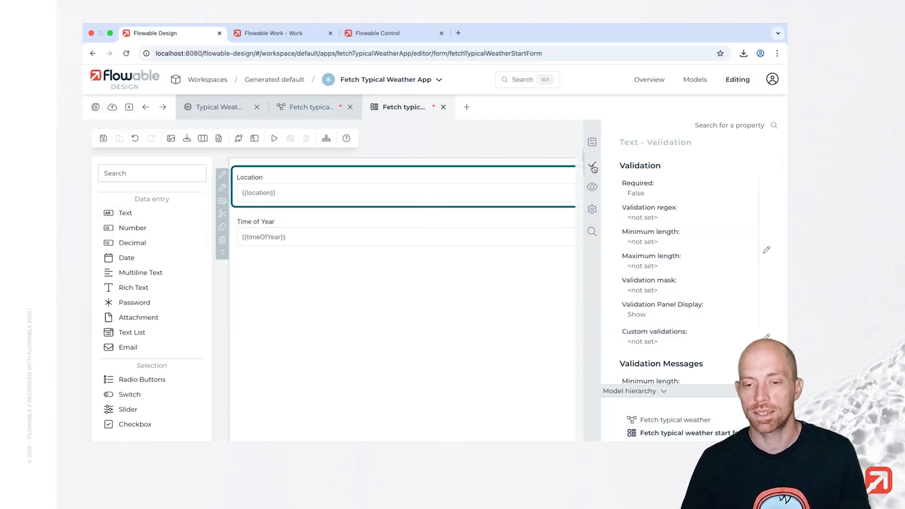
click(657, 209)
click(157, 190)
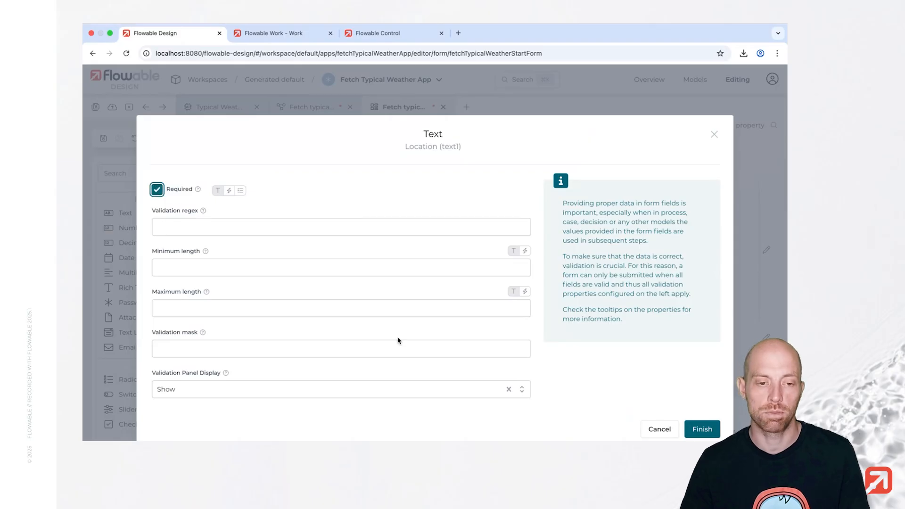
click(700, 429)
click(403, 236)
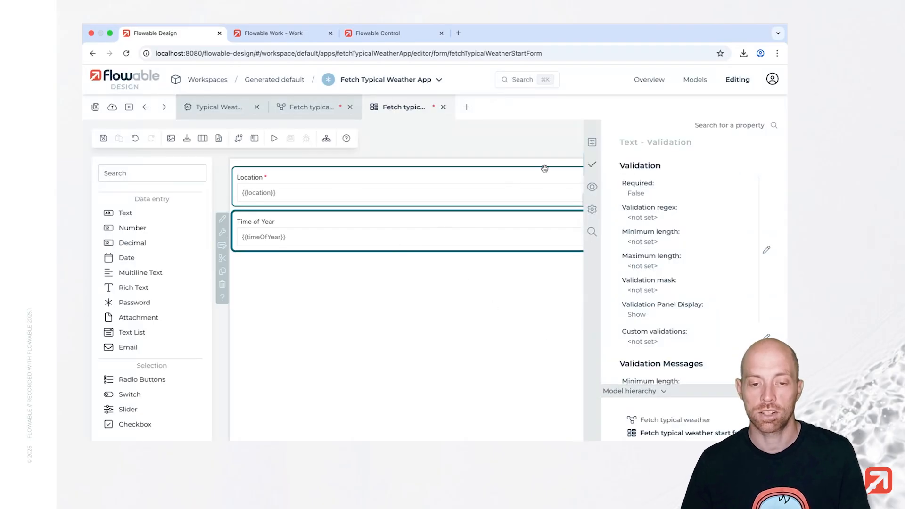
click(608, 197)
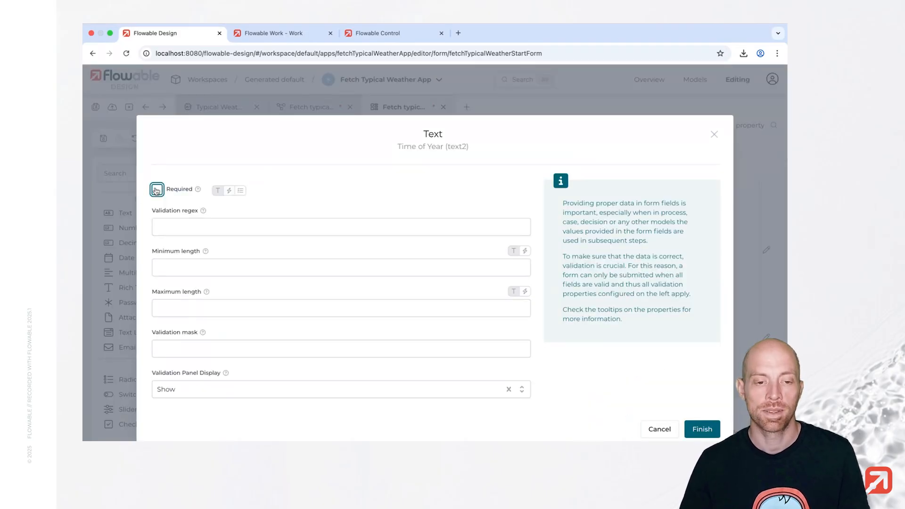
click(157, 190)
click(701, 429)
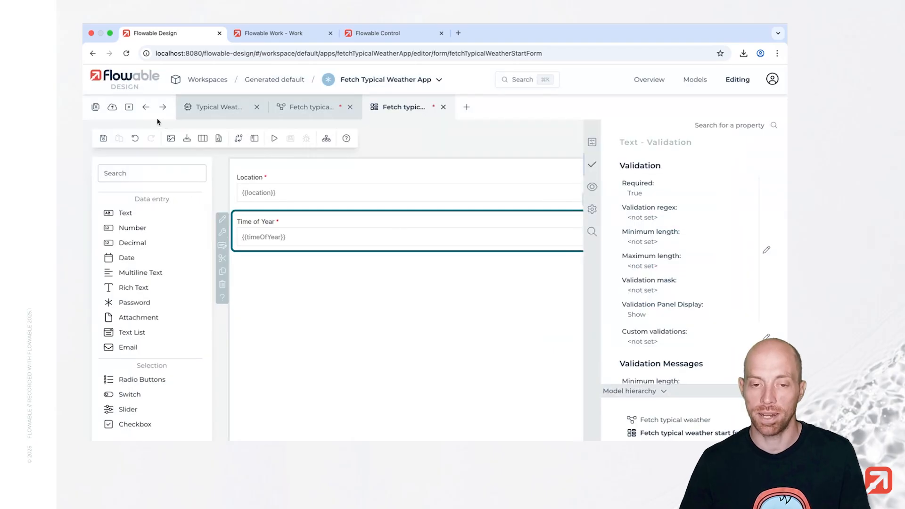
Step: In the Fetch typical weather process, add an AI Agent task after the start event and name it "Get typical weather"
click(313, 107)
click(238, 247)
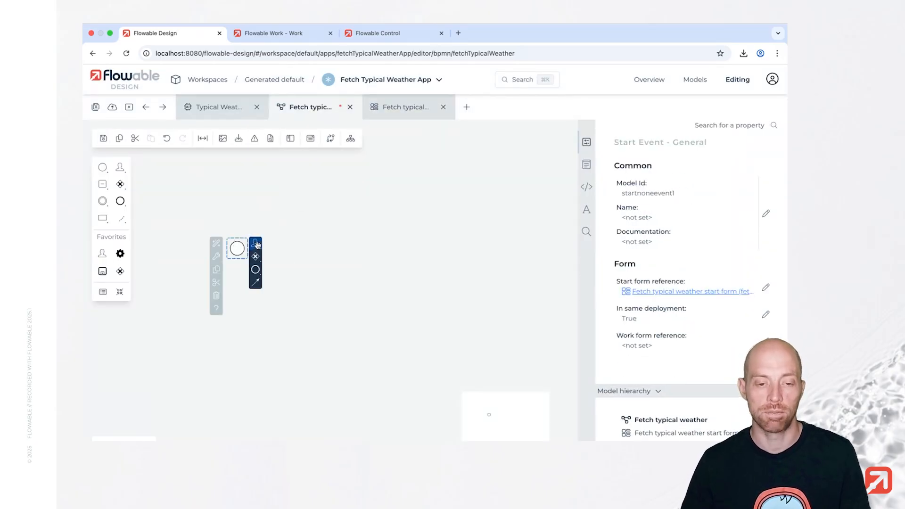
mouse_move(255, 243)
click(305, 332)
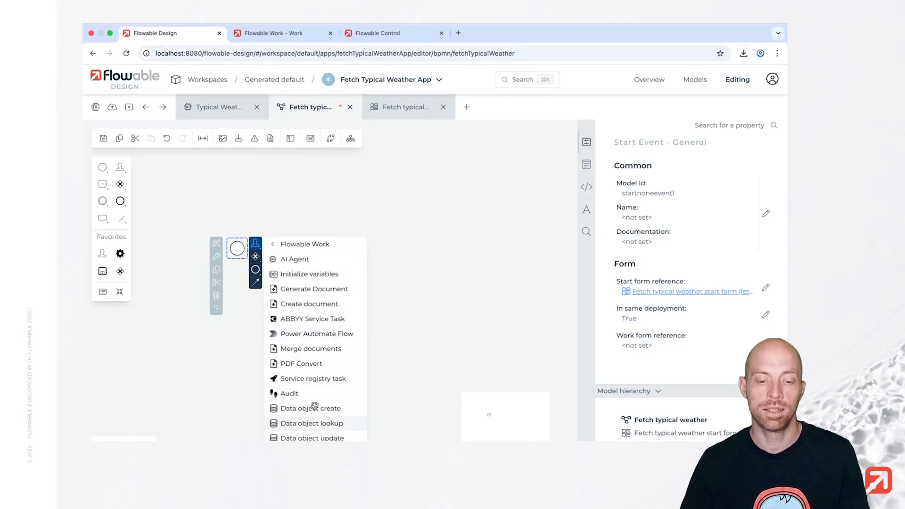
click(285, 259)
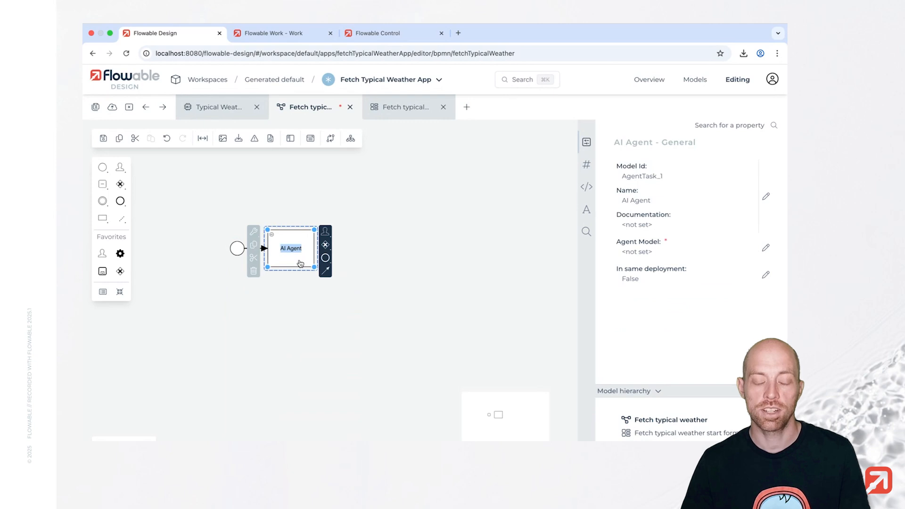
text(Get )
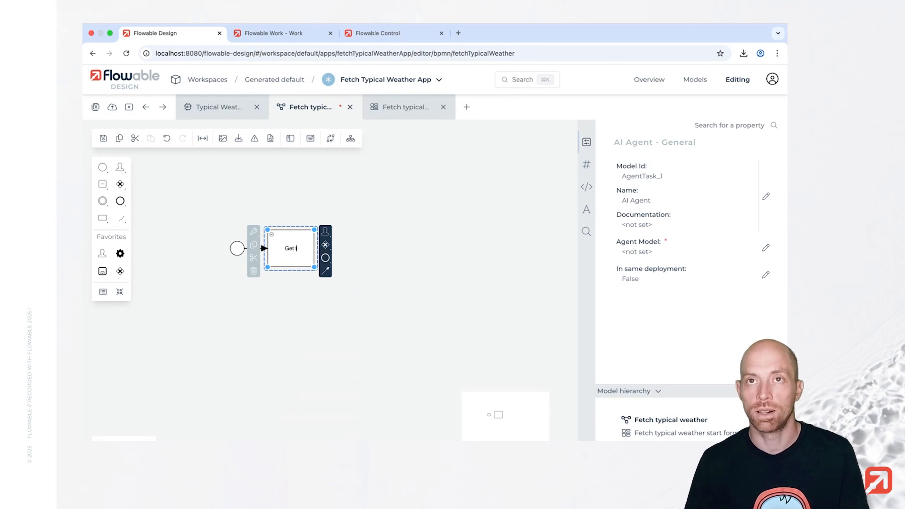
text(typical weather)
key(Return)
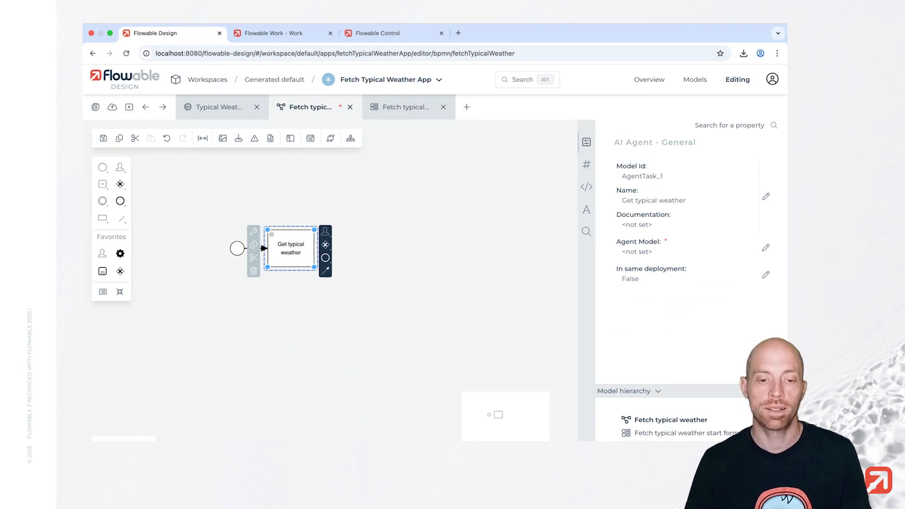
Step: Link the Get typical weather task to the existing Typical Weather Agent and choose its Fetch Weather operation
click(663, 253)
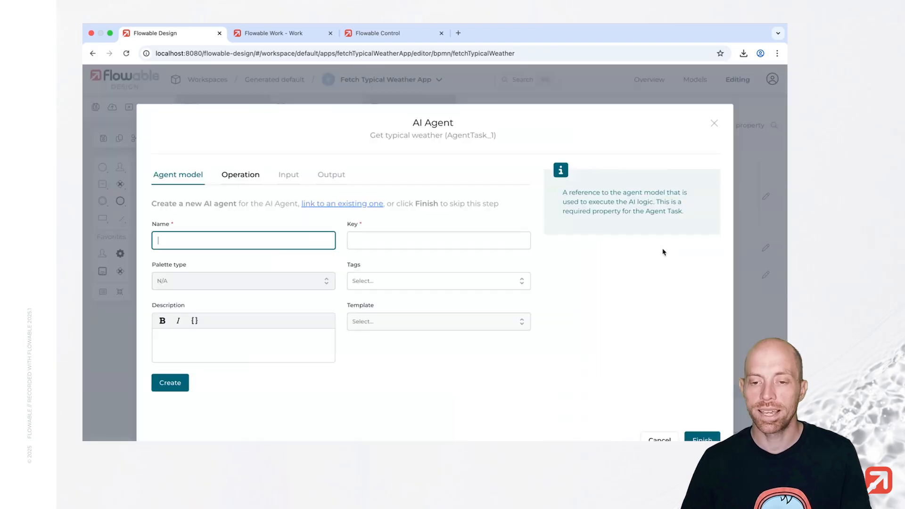
click(316, 204)
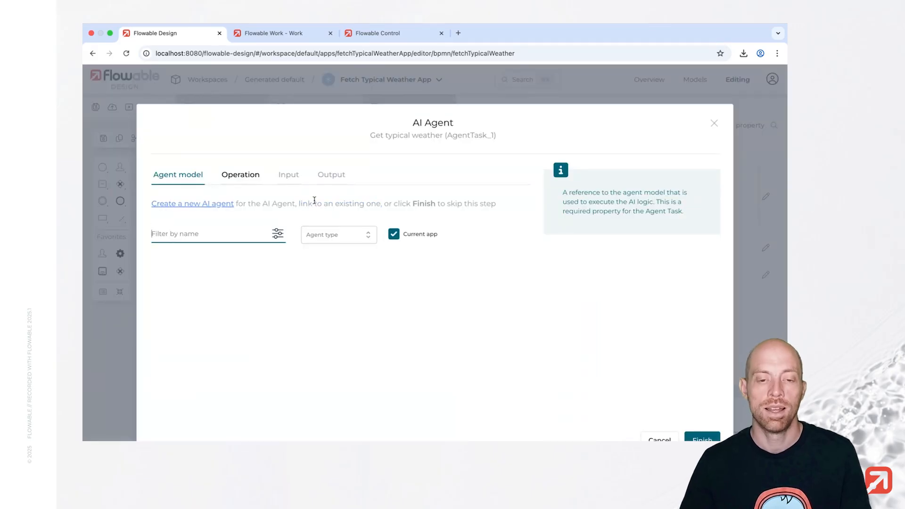
click(238, 283)
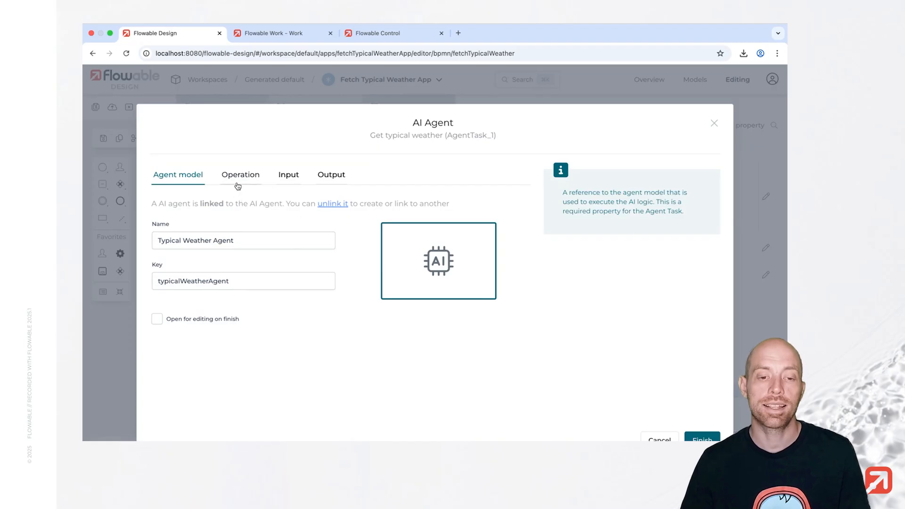
click(236, 182)
click(224, 214)
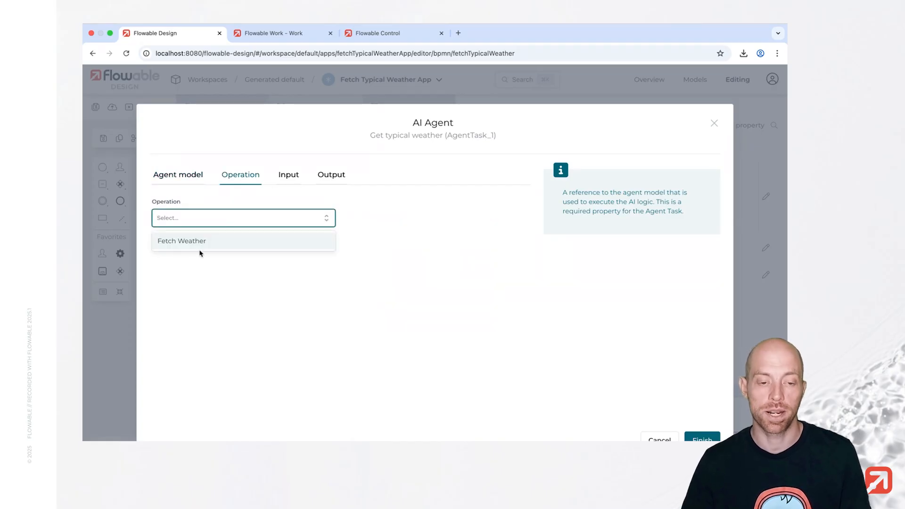
click(202, 242)
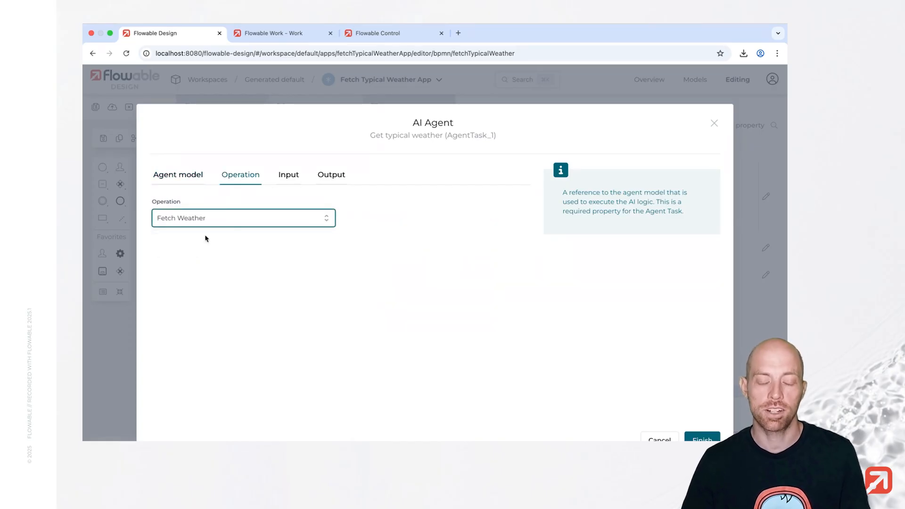
Step: Map ${location} and ${timeOfYear} to the agent input parameters location and timeOfYear
click(289, 176)
click(238, 228)
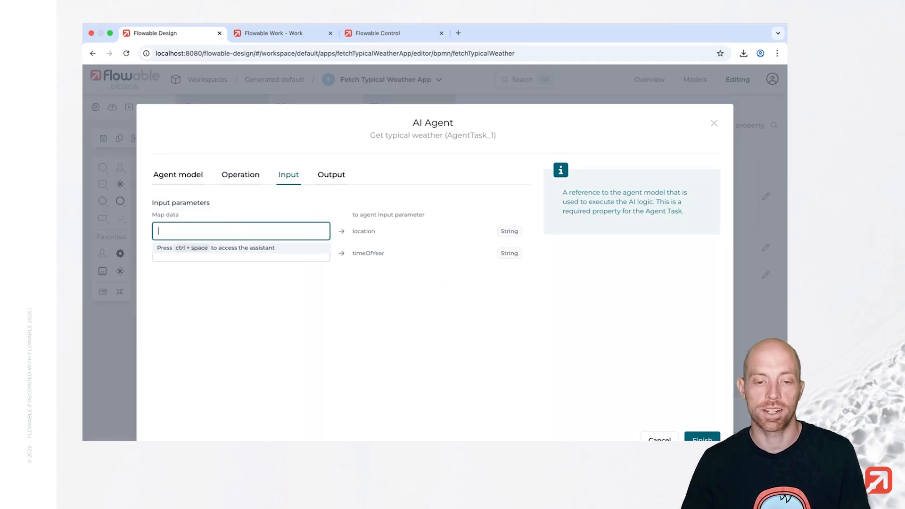
text(${location})
key(Return)
key(Tab)
text($)
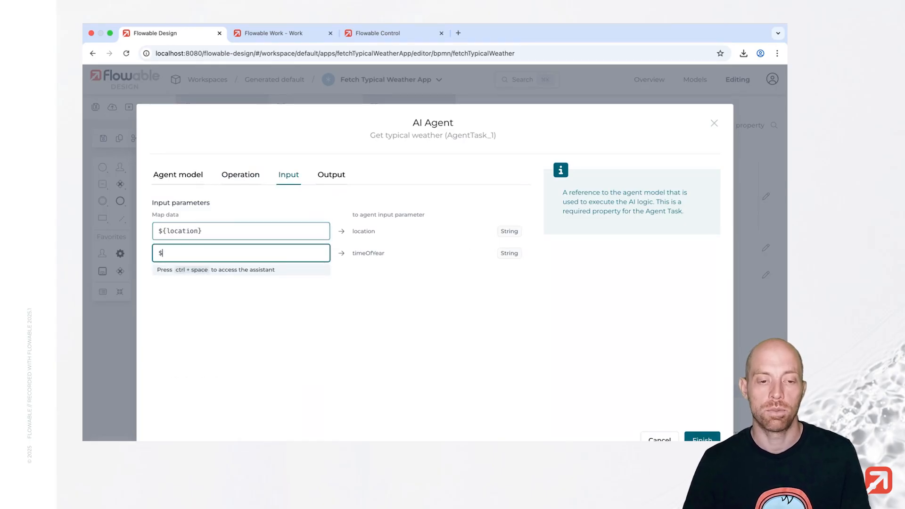
text({timeOfYear)
key(Return)
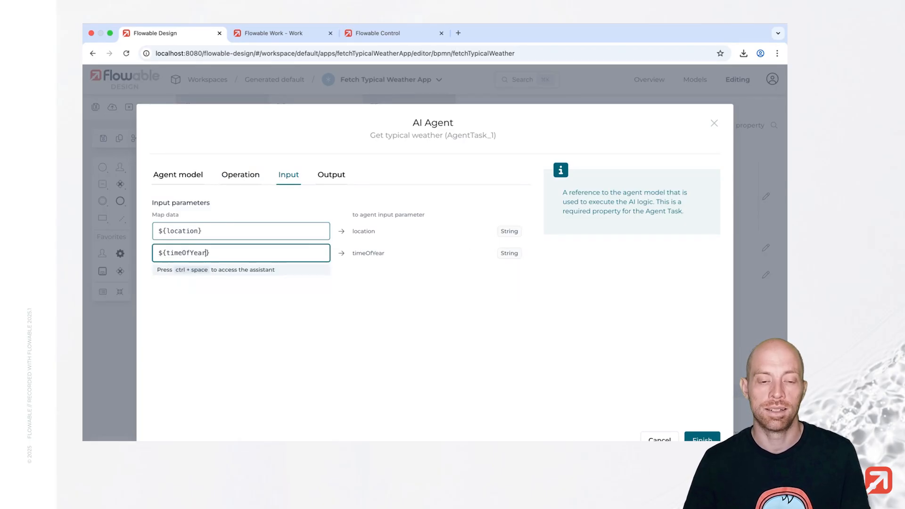
Step: Map the agent outputs temperature, precipitation and wind to process variables of the same names, and save the process model
click(329, 176)
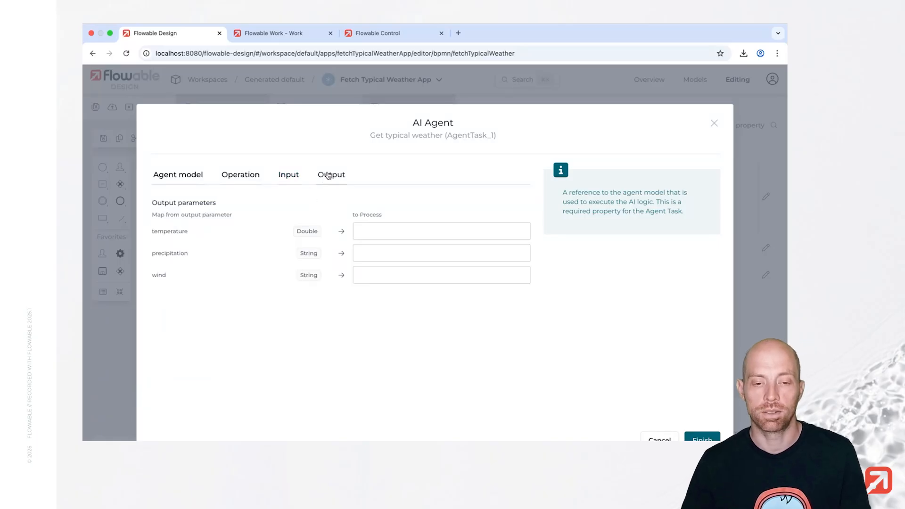
click(389, 231)
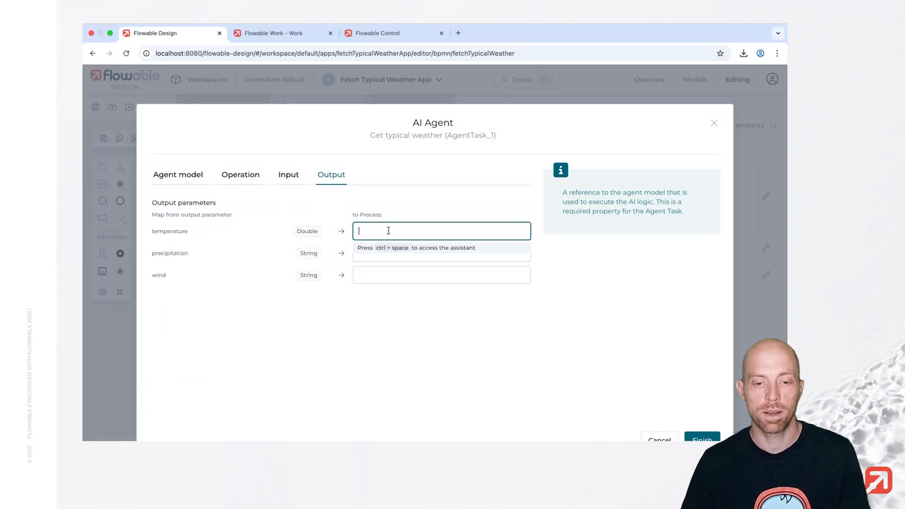
click(341, 231)
click(341, 253)
click(341, 276)
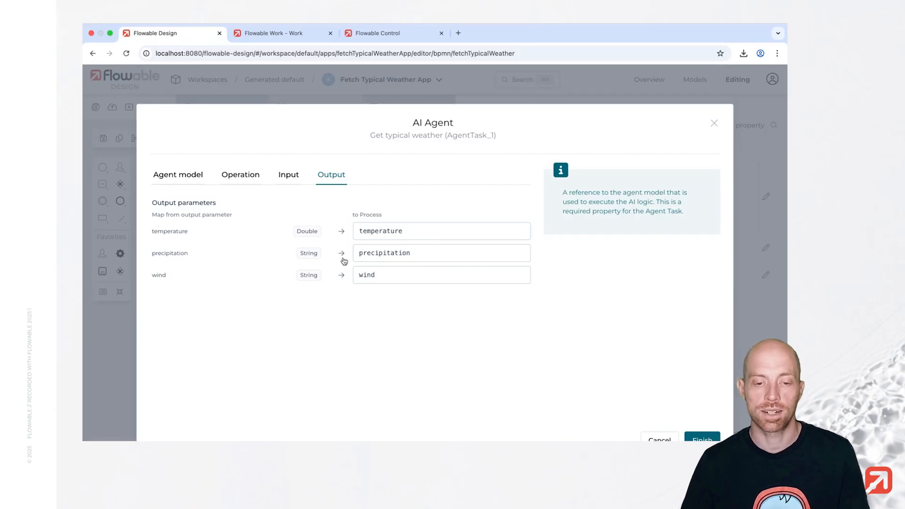
click(713, 439)
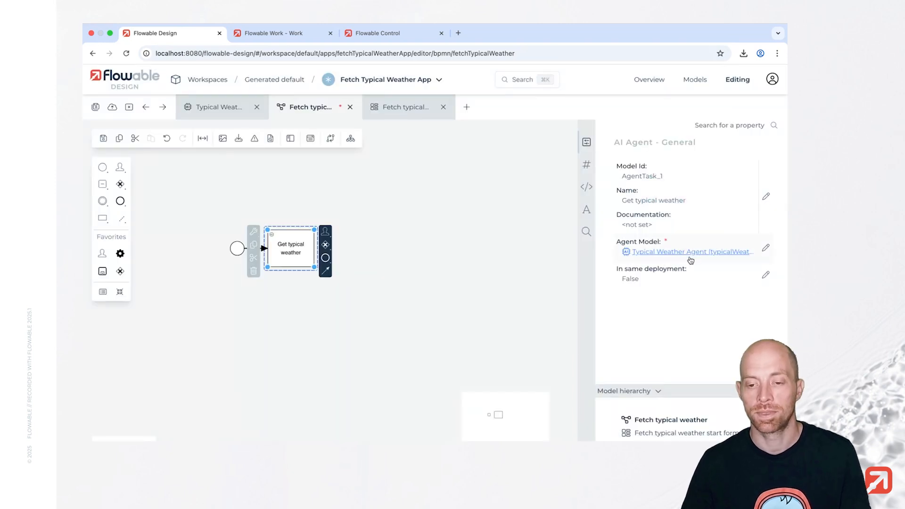
click(104, 138)
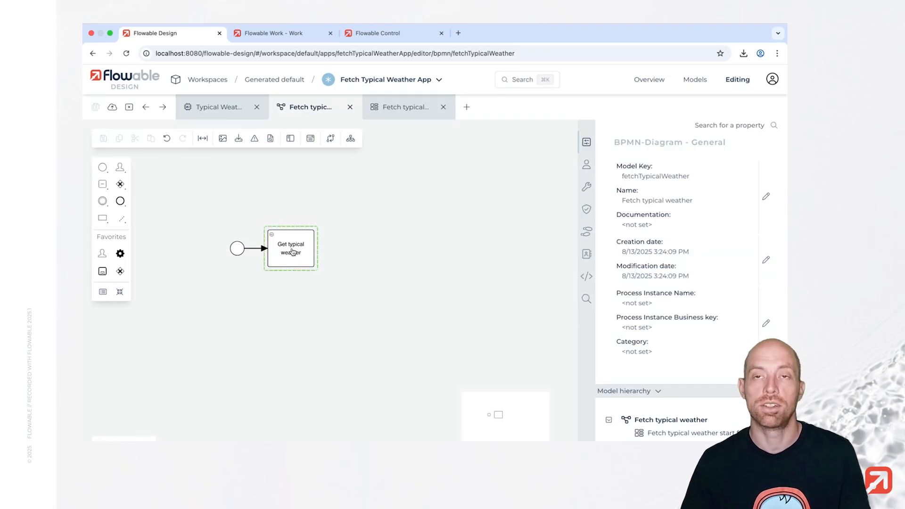
Step: Add a user task named "Display result" after the Get typical weather task
click(292, 252)
click(325, 231)
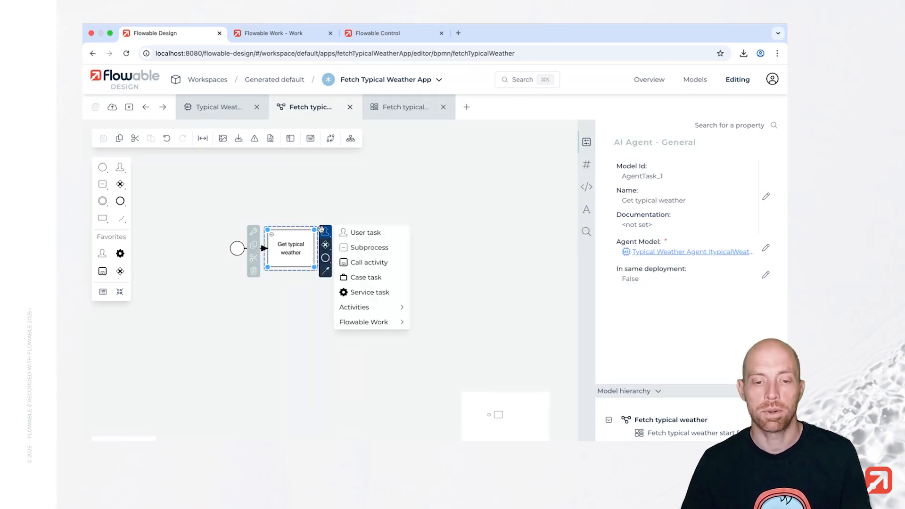
click(366, 233)
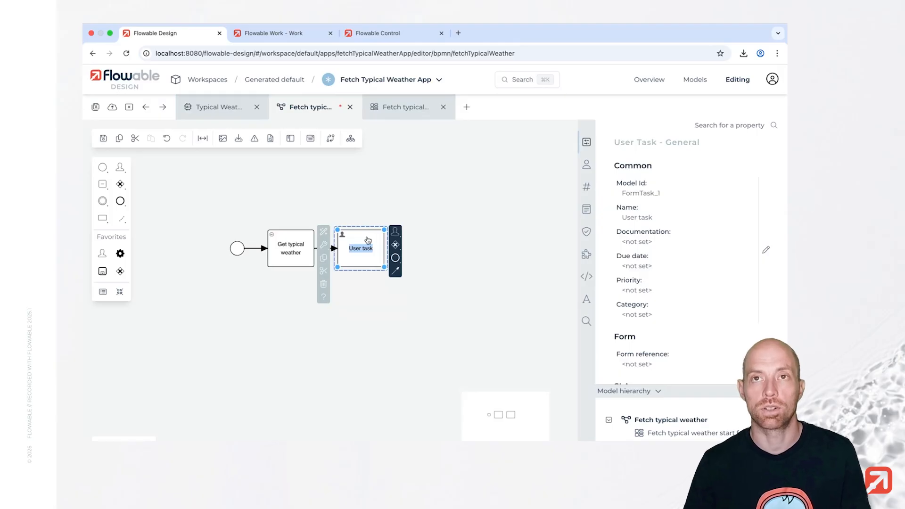
text(Display result)
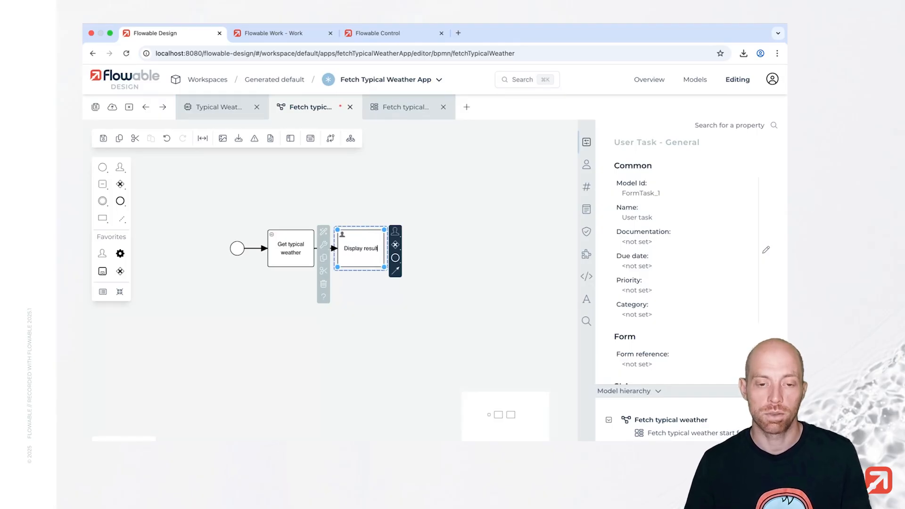
key(Return)
Step: Create a form named "Fetch typical weather result form" for the Display result task and open it for editing
click(677, 362)
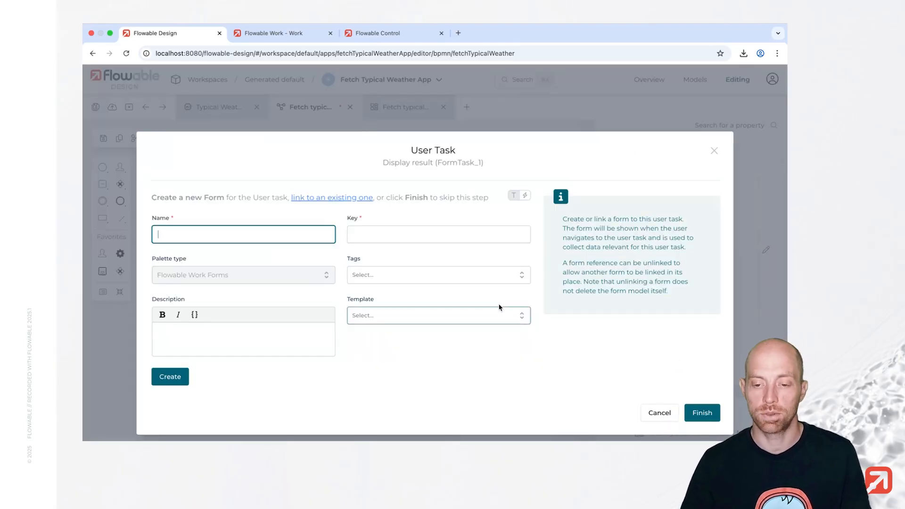
text(Fetch)
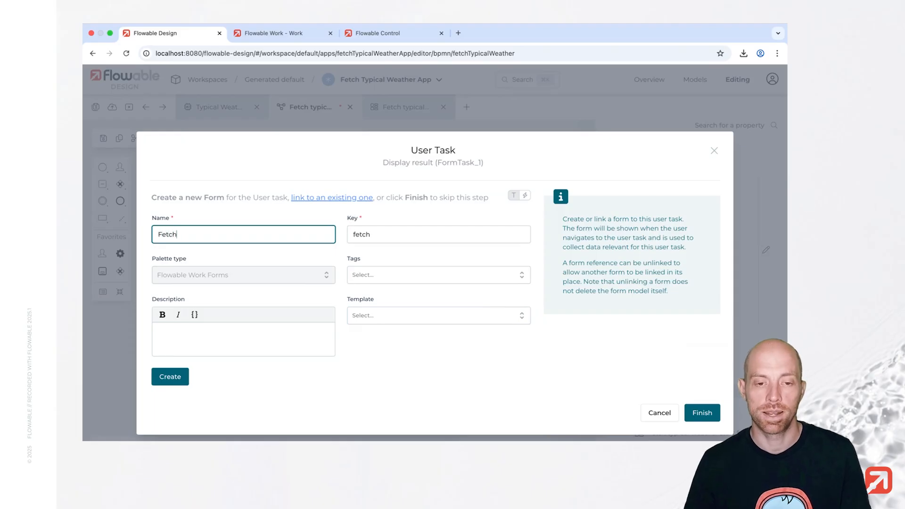
text( typical weather result form)
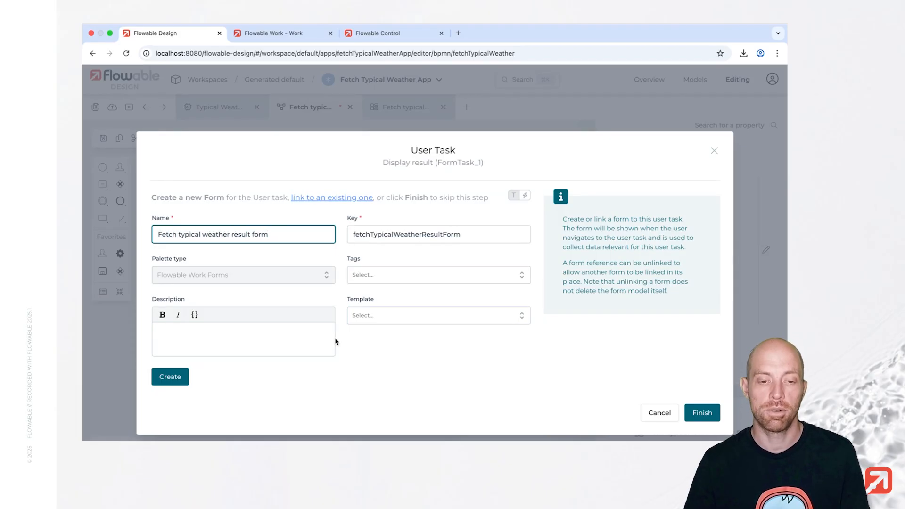
click(174, 377)
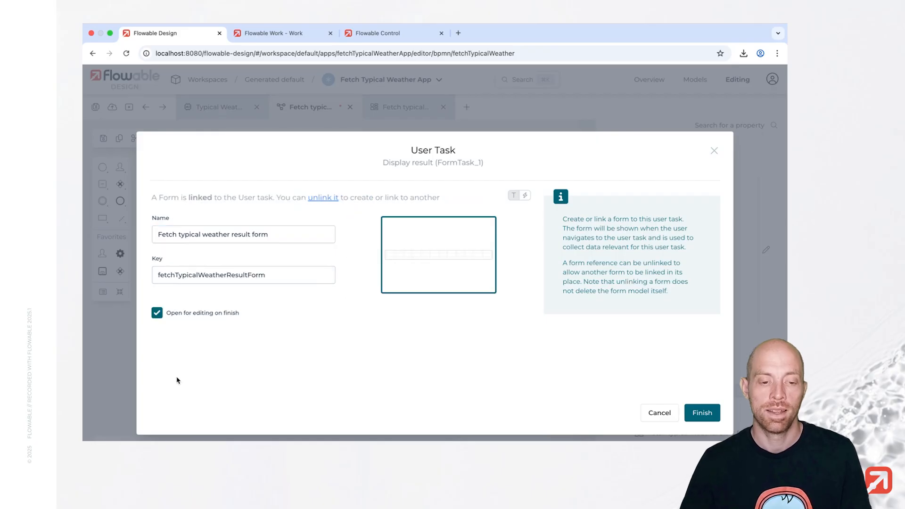
click(689, 412)
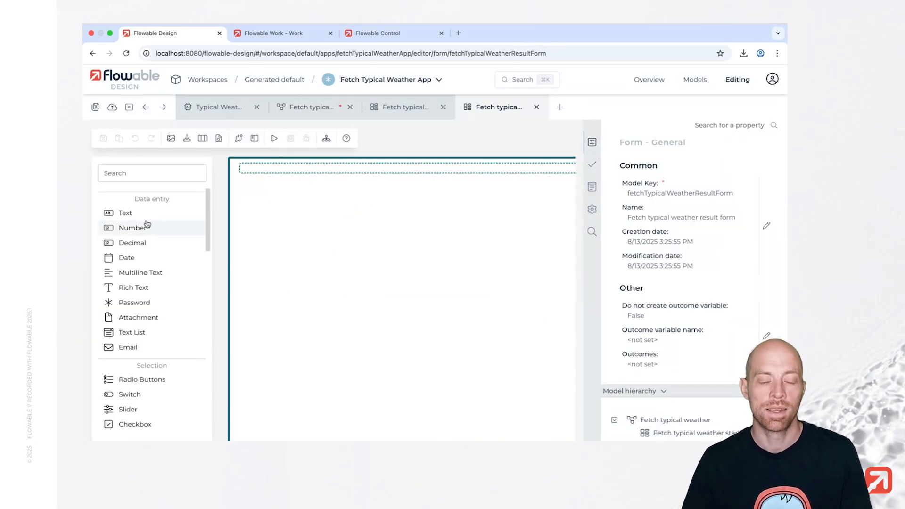
Step: Add a decimal field labelled "Temperature" to the result form
click(138, 238)
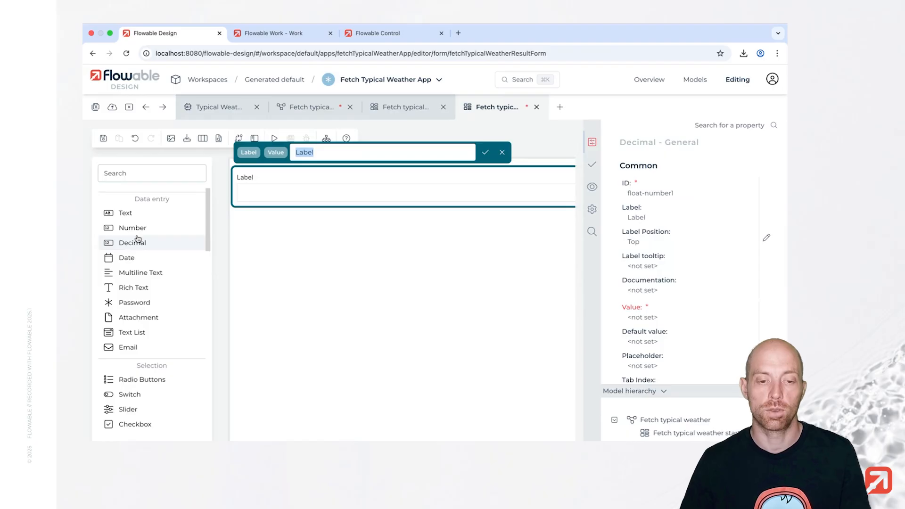
text(Temperatur)
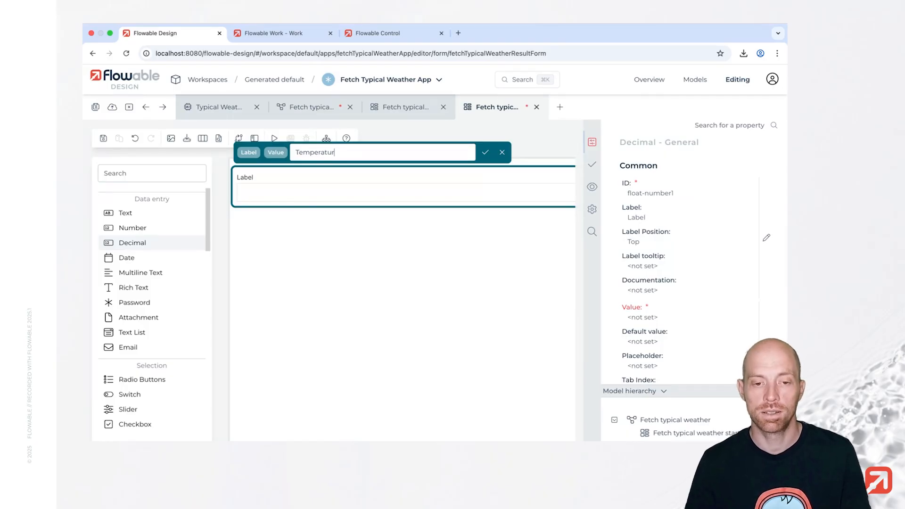
text(e)
key(Return)
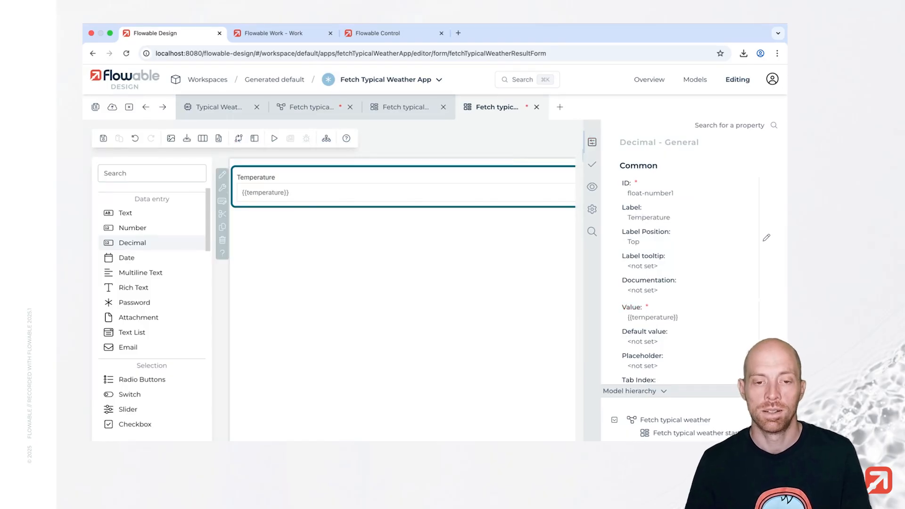
Step: Add two text fields labelled "Precipitation" and "Wind" below the Temperature field
click(126, 218)
text(Precipitation)
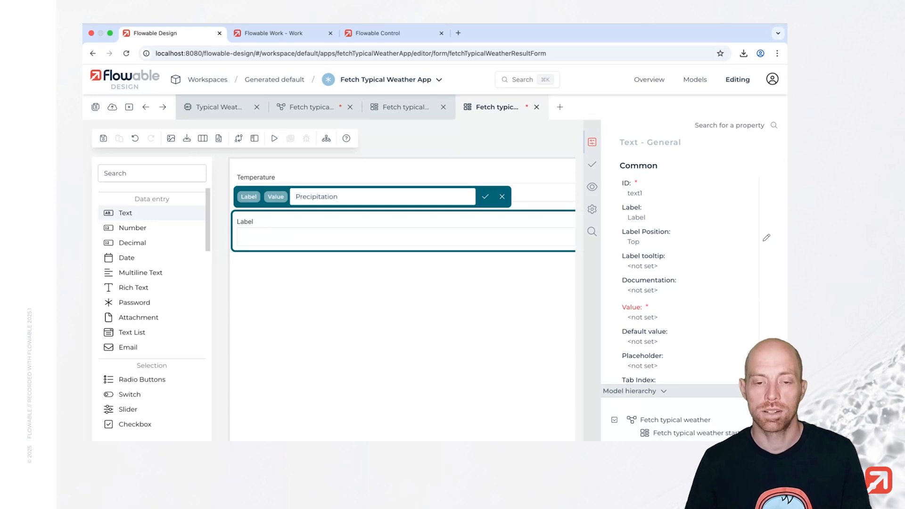
key(Return)
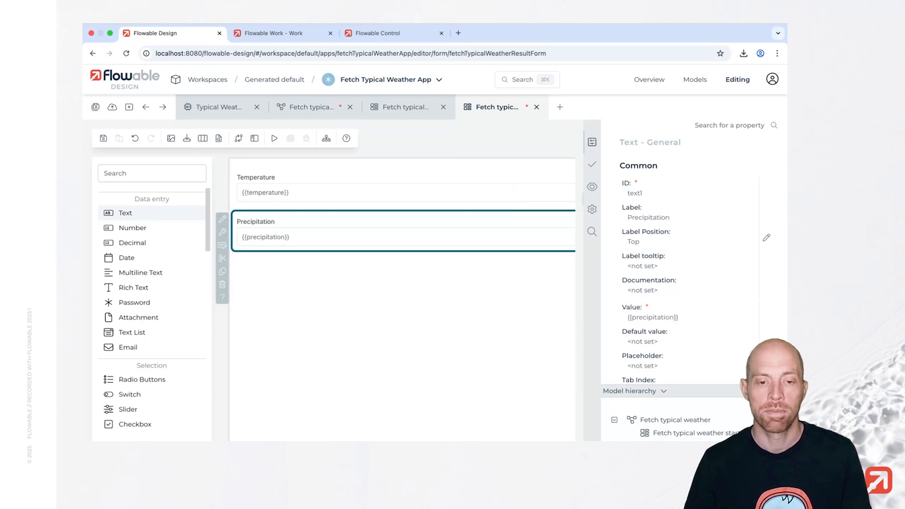
click(124, 215)
text(Wind)
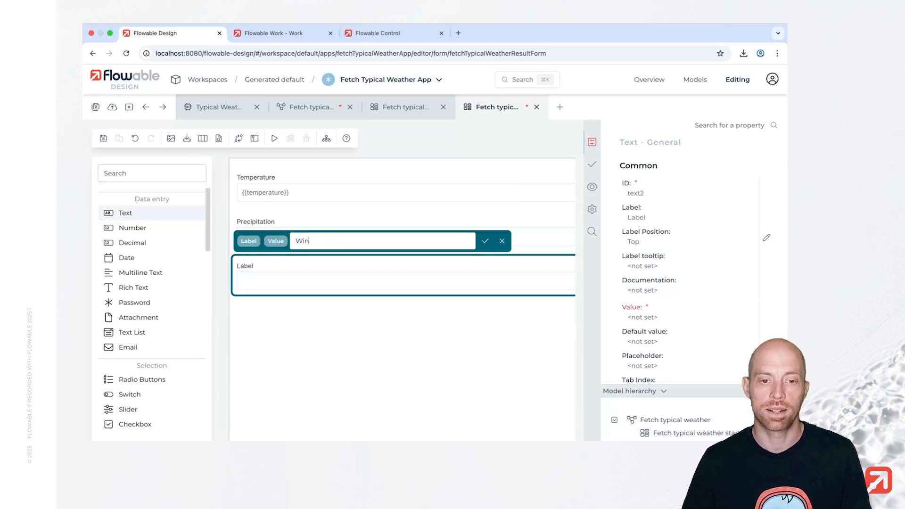
key(Return)
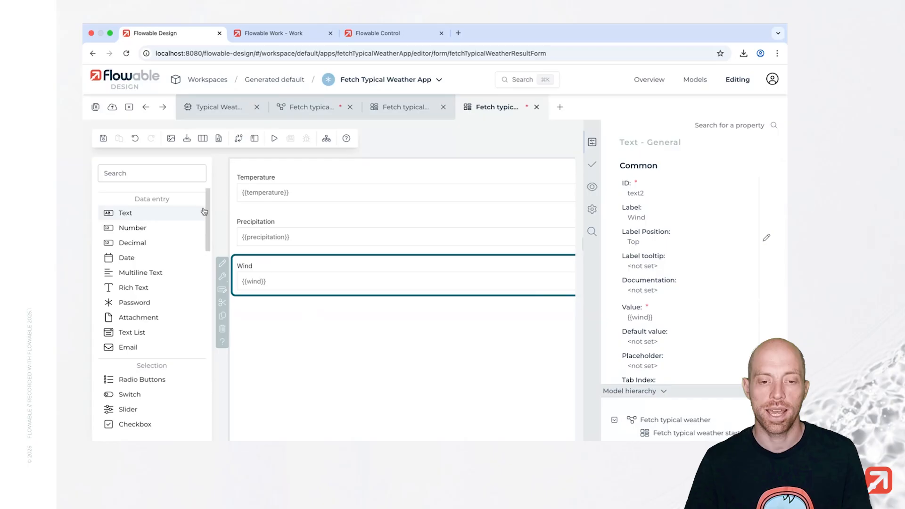
Step: Turn off the Enabled option for the Wind and Precipitation fields, and select the Temperature field
click(592, 187)
click(684, 206)
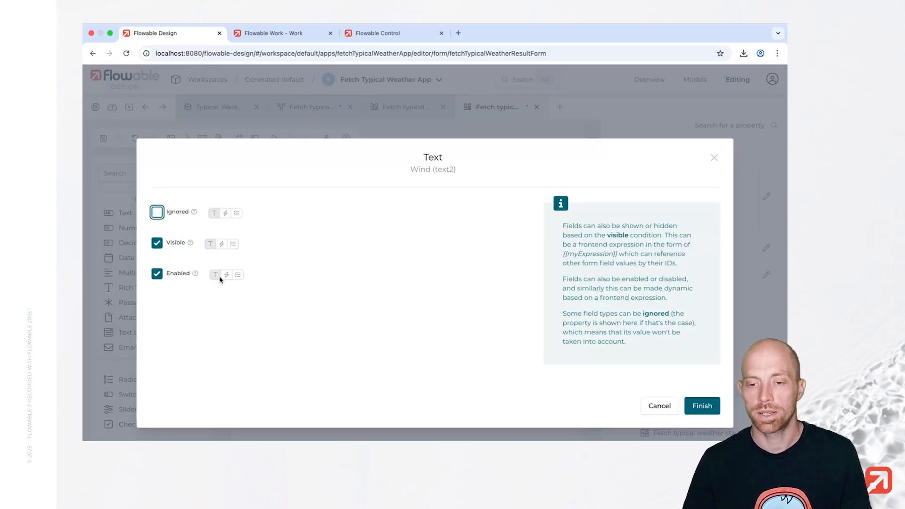
click(157, 274)
click(701, 406)
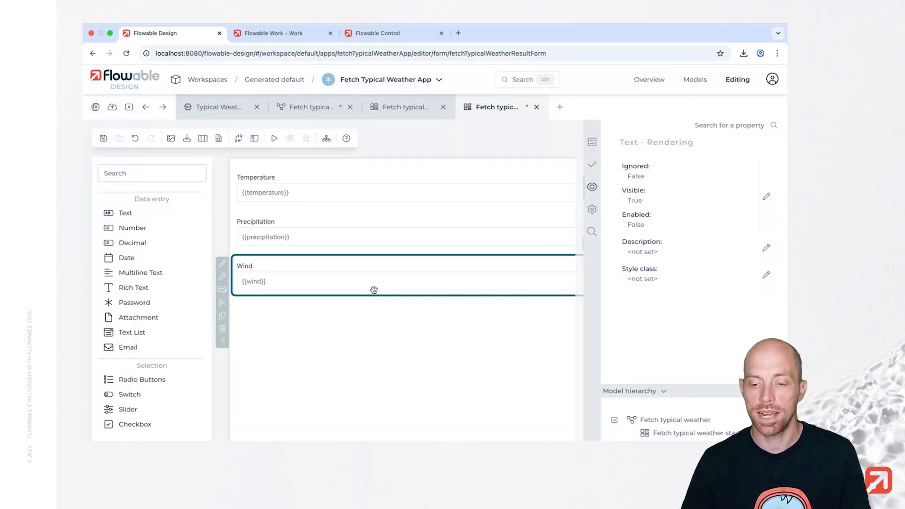
click(408, 239)
click(655, 200)
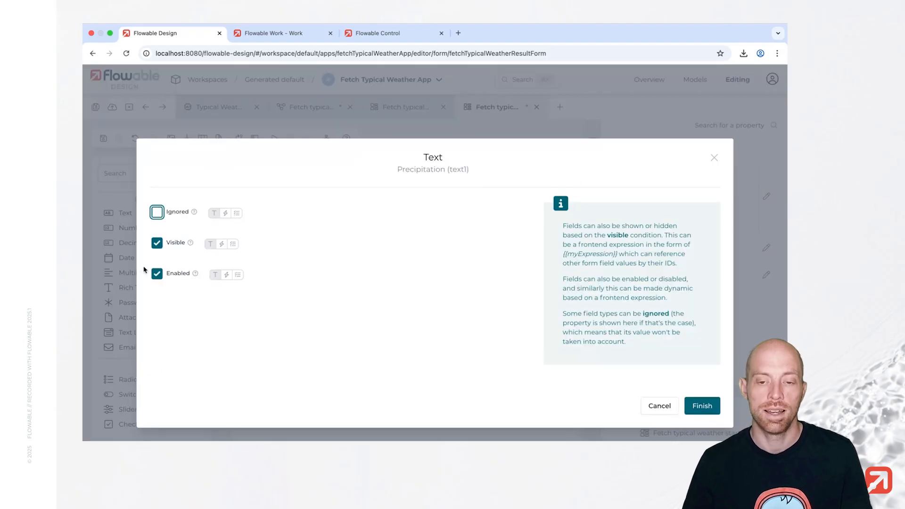
click(157, 273)
click(702, 406)
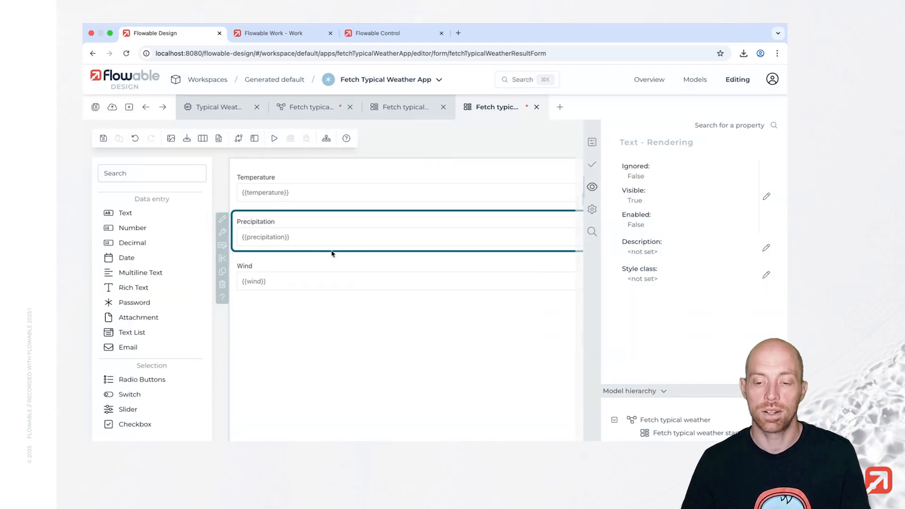
click(303, 198)
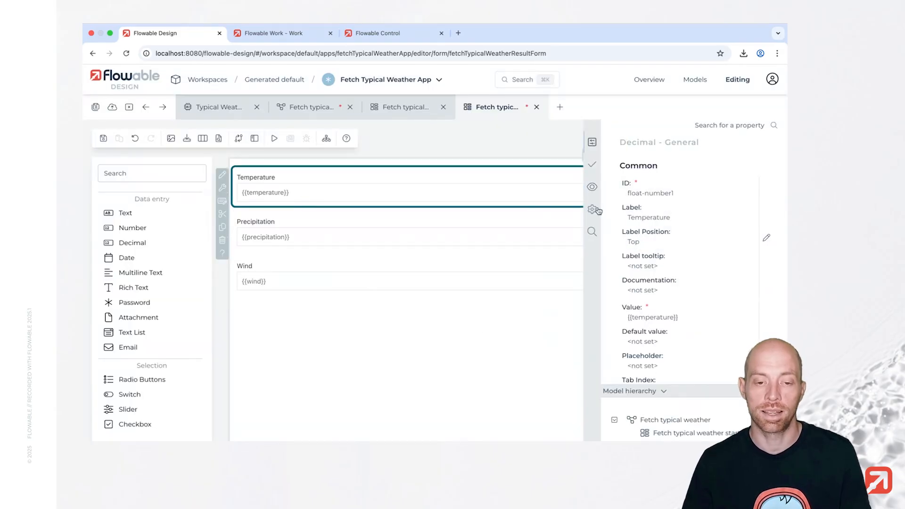
click(592, 170)
click(661, 212)
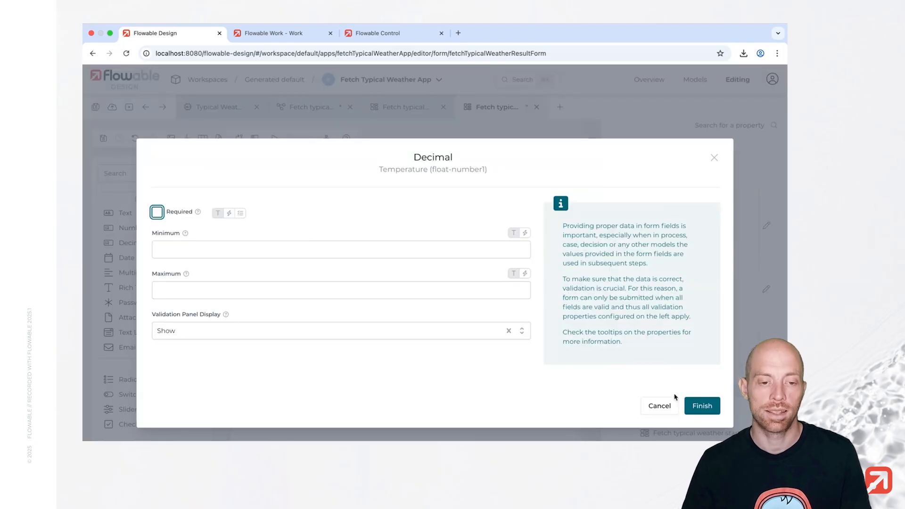
click(658, 406)
Step: Turn off the Enabled option for the Temperature field and save the result form
click(592, 186)
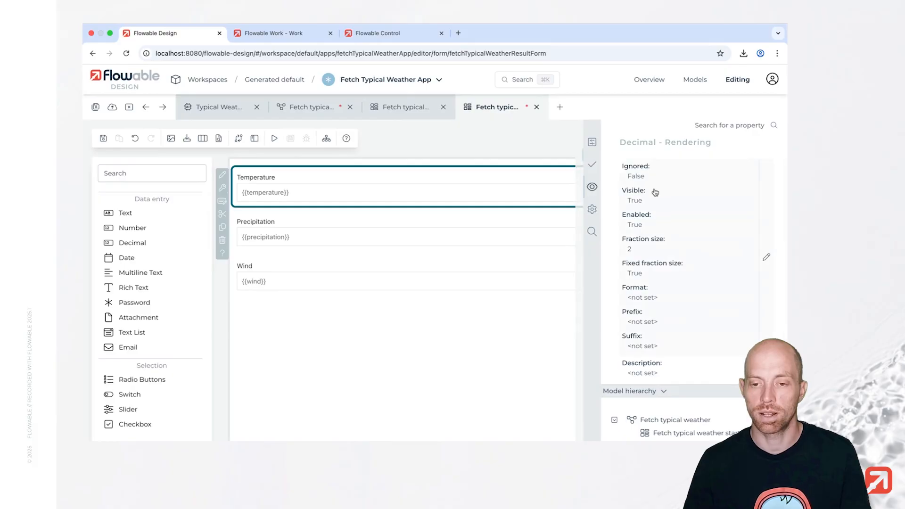
click(674, 196)
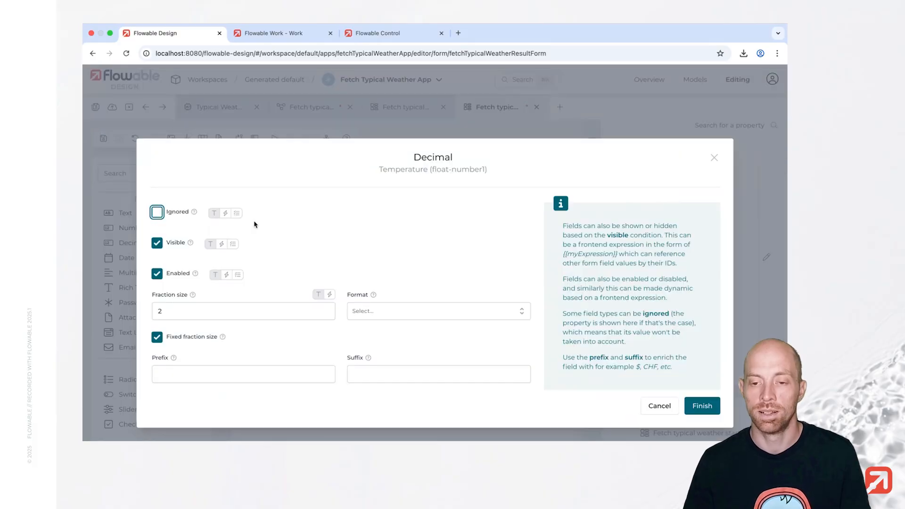
click(156, 274)
click(702, 406)
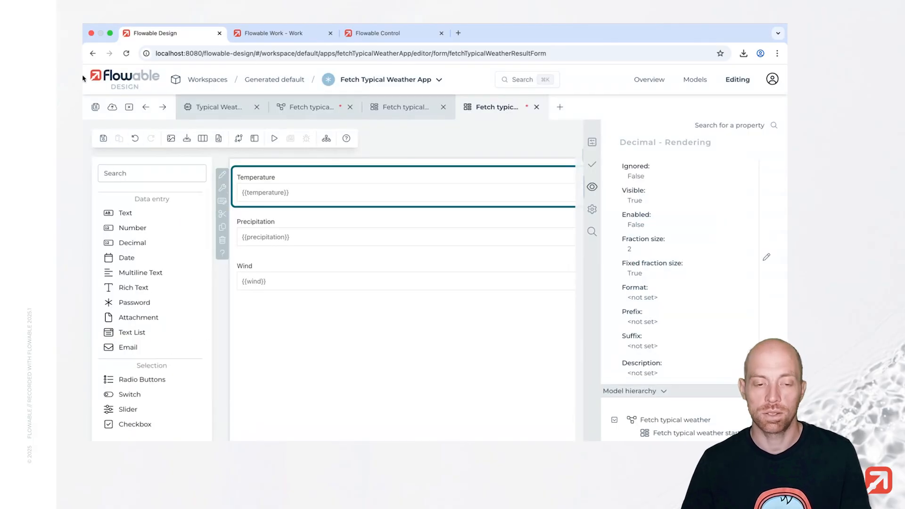
click(103, 138)
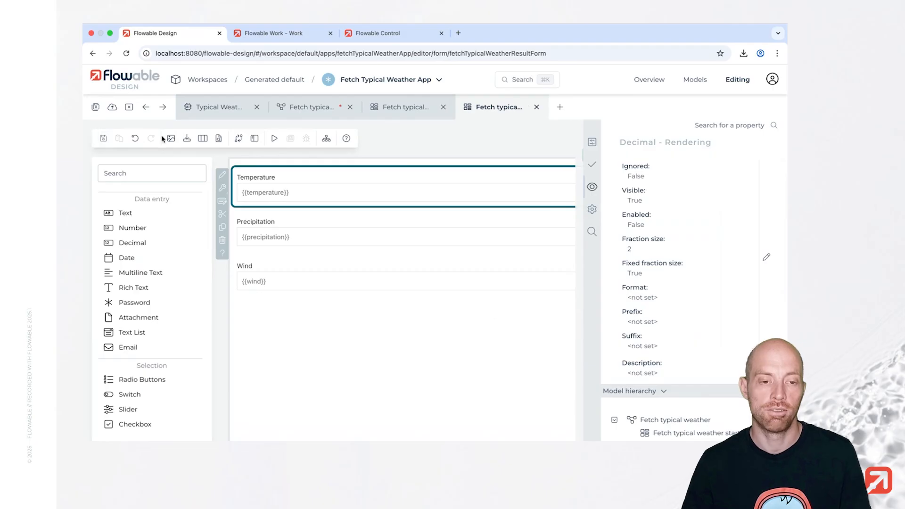
Step: Return to the Fetch typical weather process model and add an end event after the Display result task
click(311, 108)
click(363, 246)
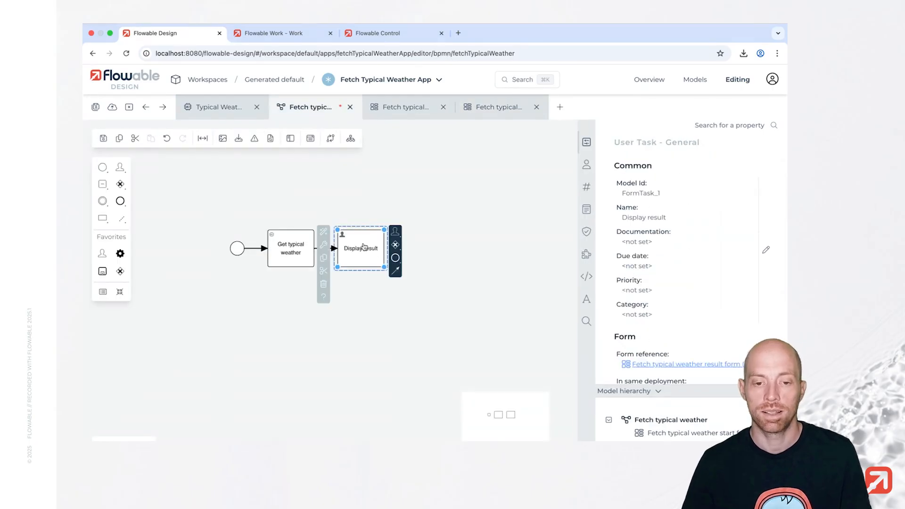
click(395, 257)
click(420, 259)
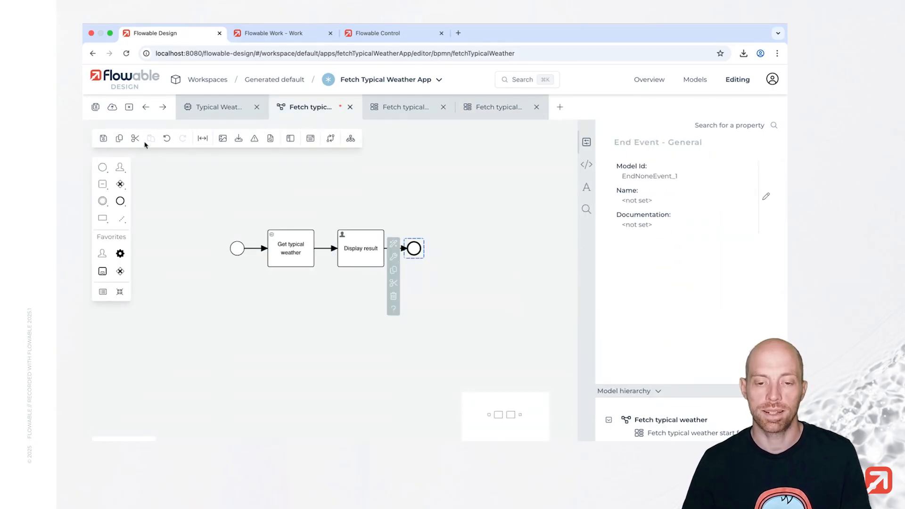
Step: Save all open models and publish the Fetch Typical Weather App to the default deployment target
click(95, 107)
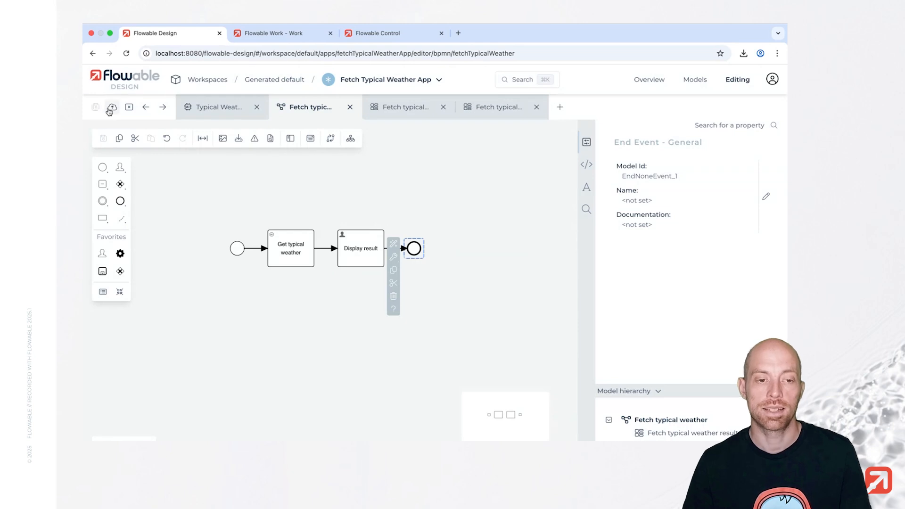
click(109, 110)
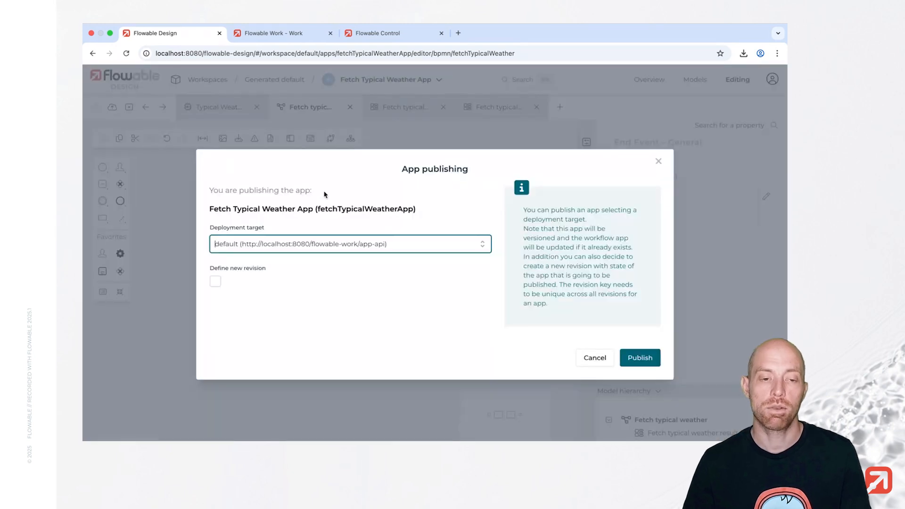
click(655, 356)
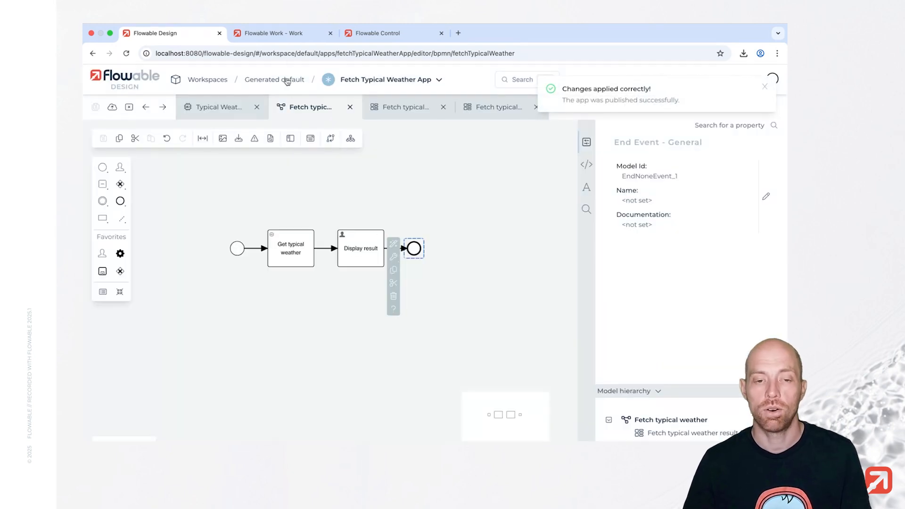
Step: Switch to Flowable Work and create a new work item from the Fetch typical weather process
click(276, 37)
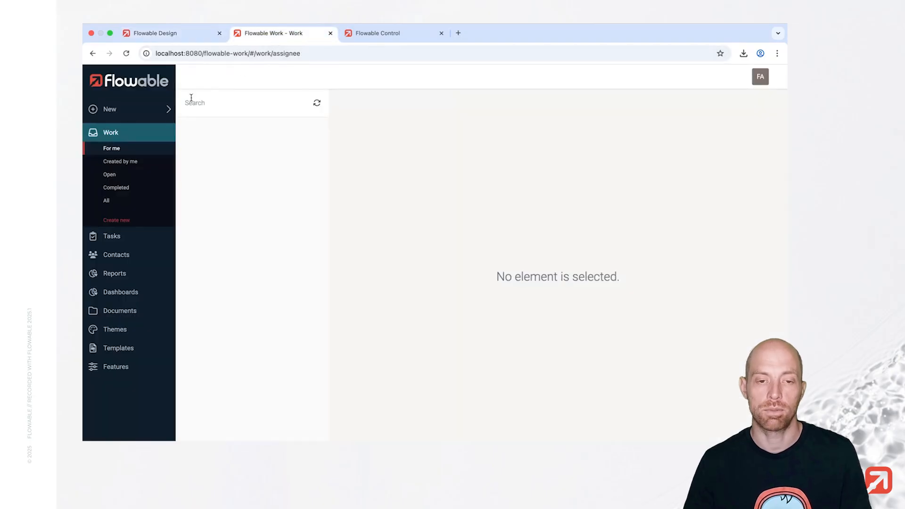
click(145, 109)
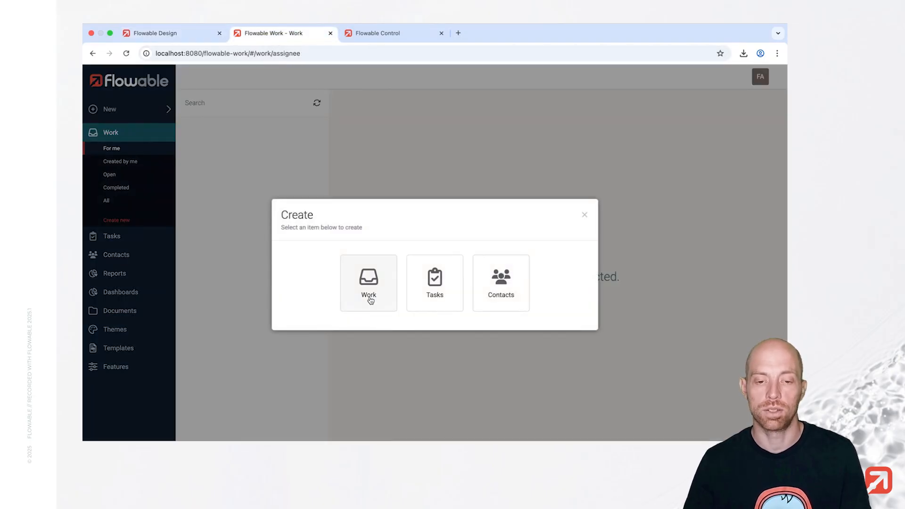
click(369, 298)
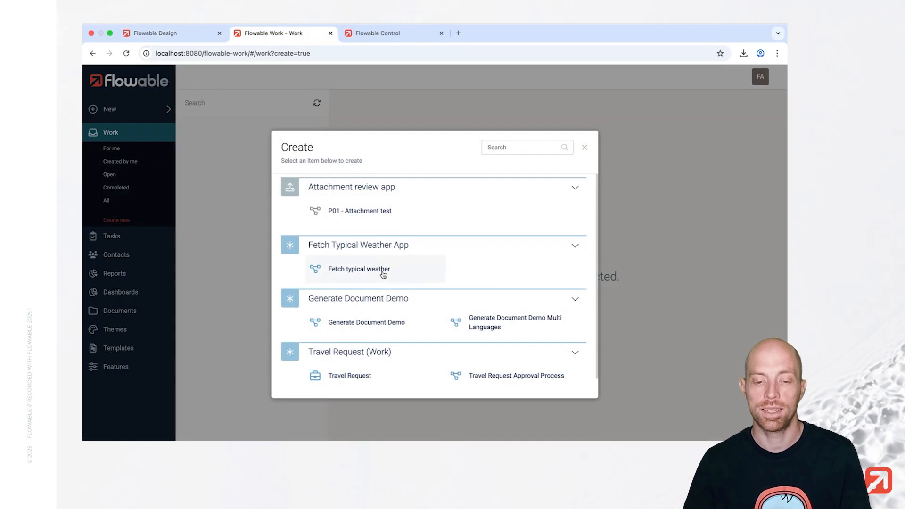
click(383, 270)
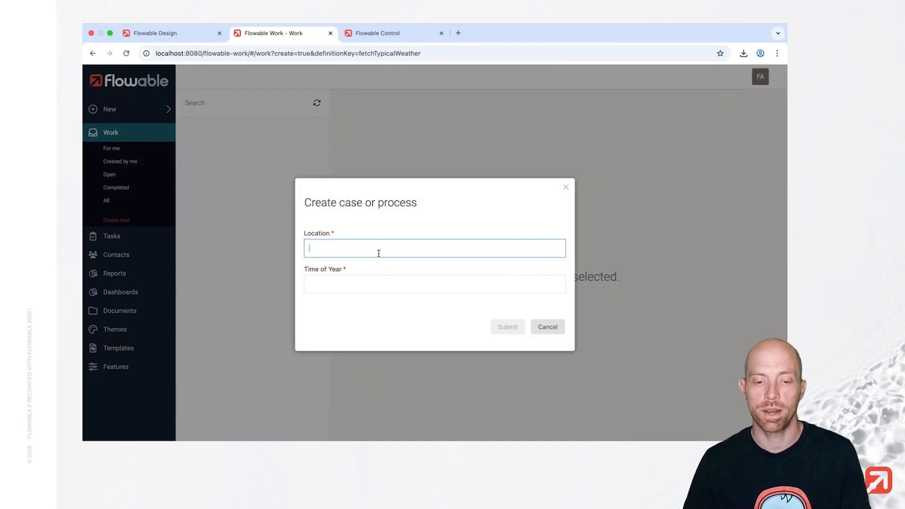
Step: Submit the start form with location "Zurich" and time of year "spring", and complete the resulting Display result task
text(Zurich)
key(Tab)
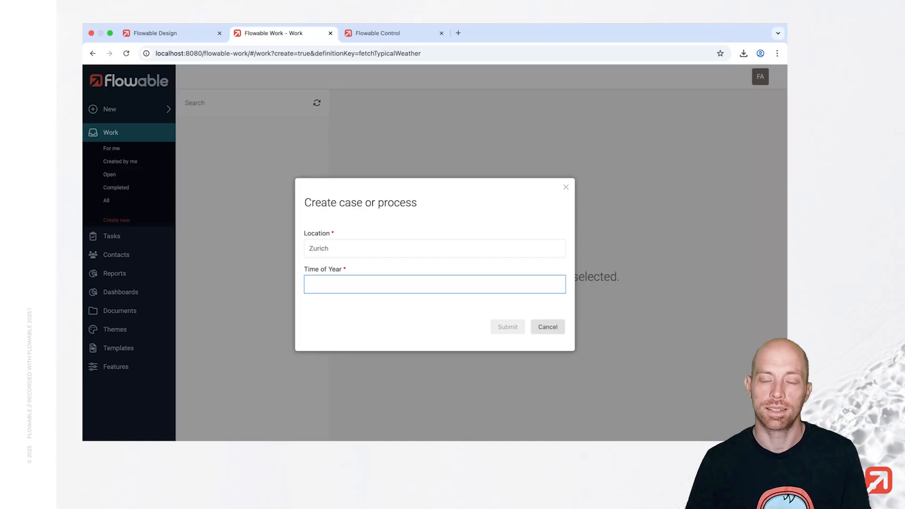
text(spring)
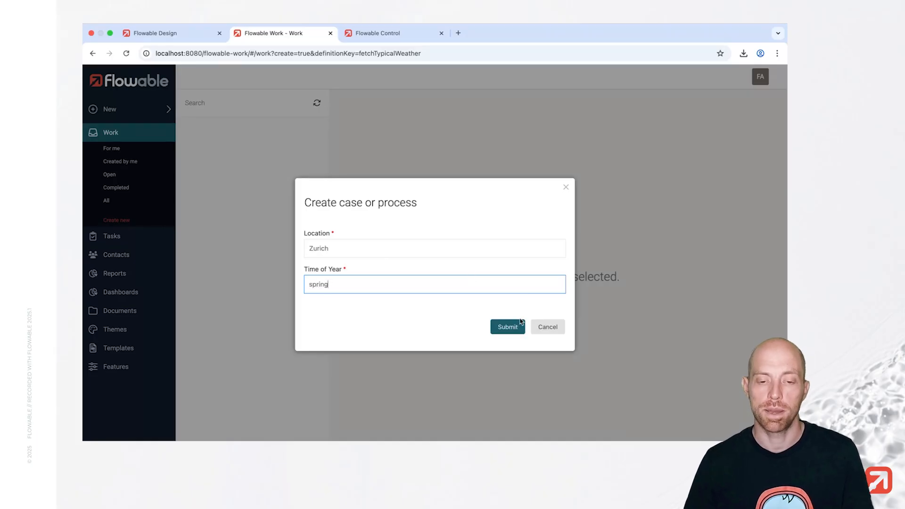
click(521, 323)
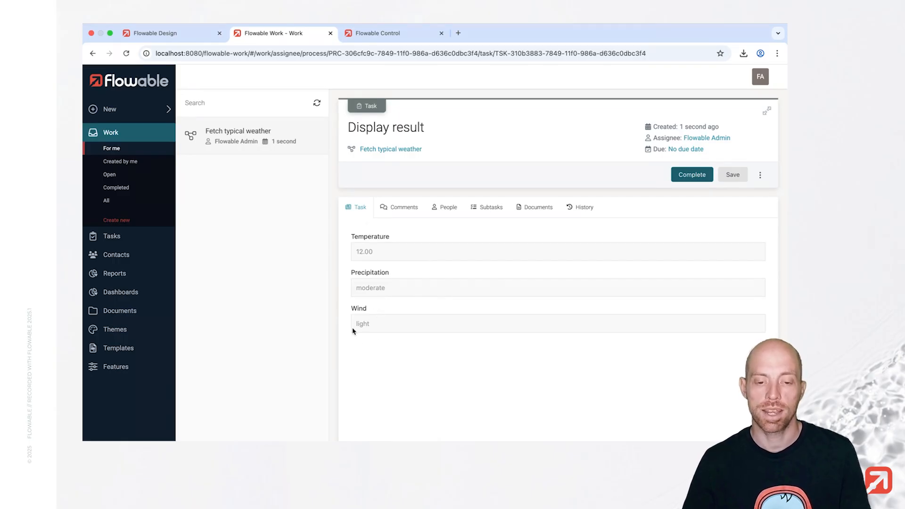
click(692, 174)
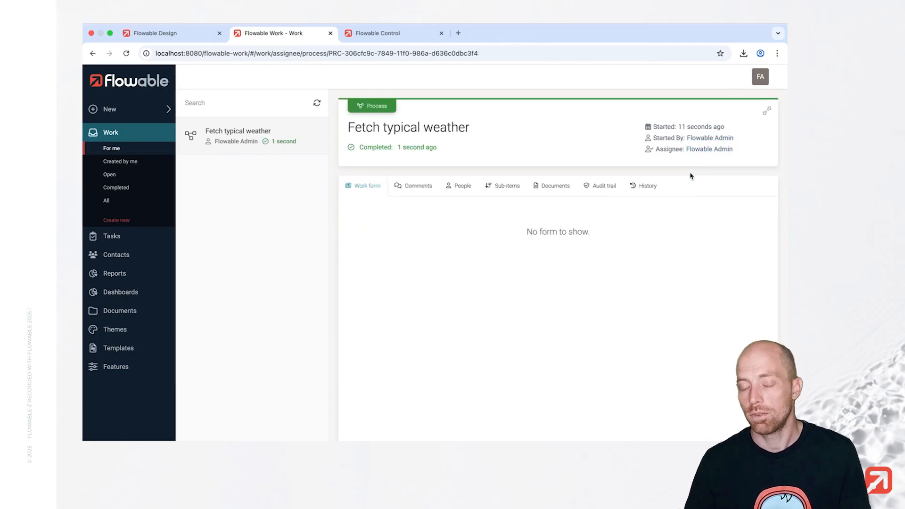